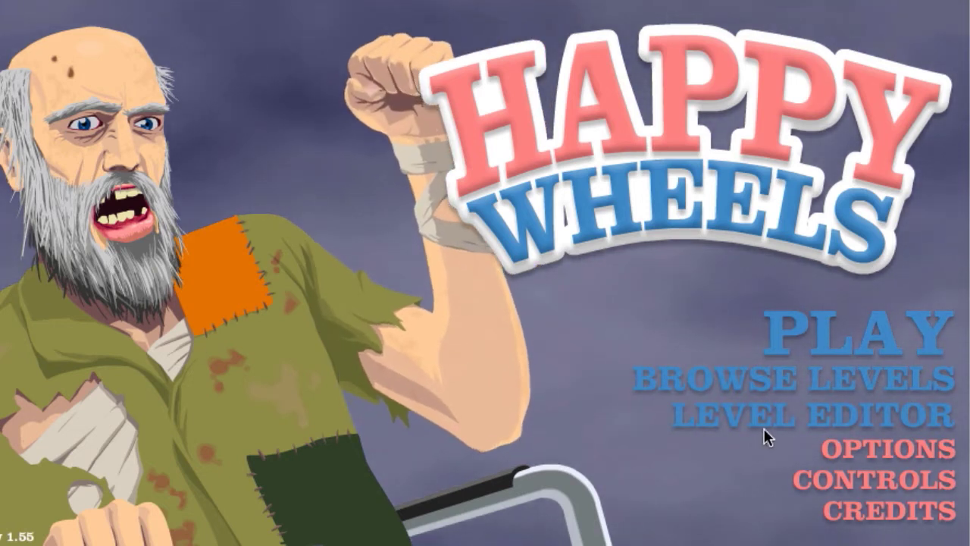
- Glance at the user level browser, then view BMX_Park II's details in Featured Levels
click(813, 390)
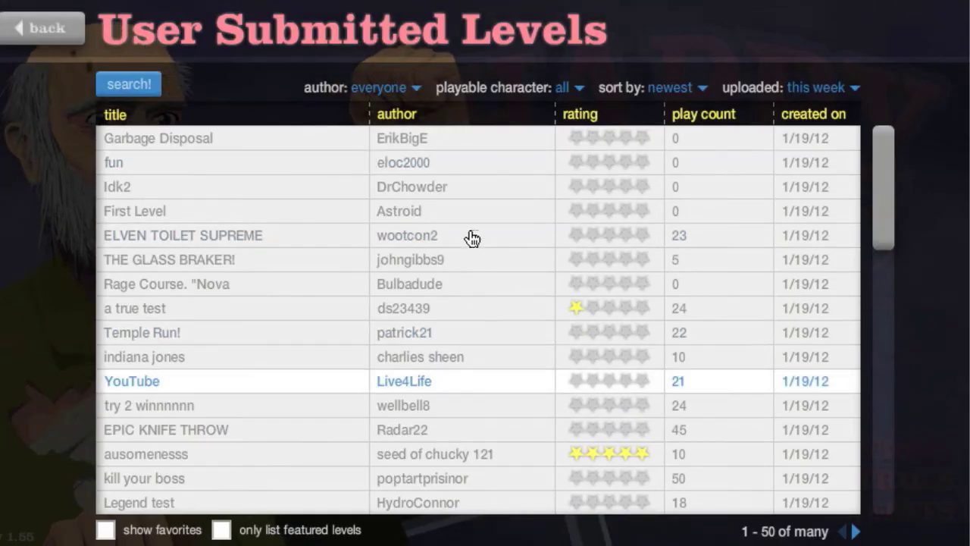
scroll(419, 170, down, 1)
click(34, 28)
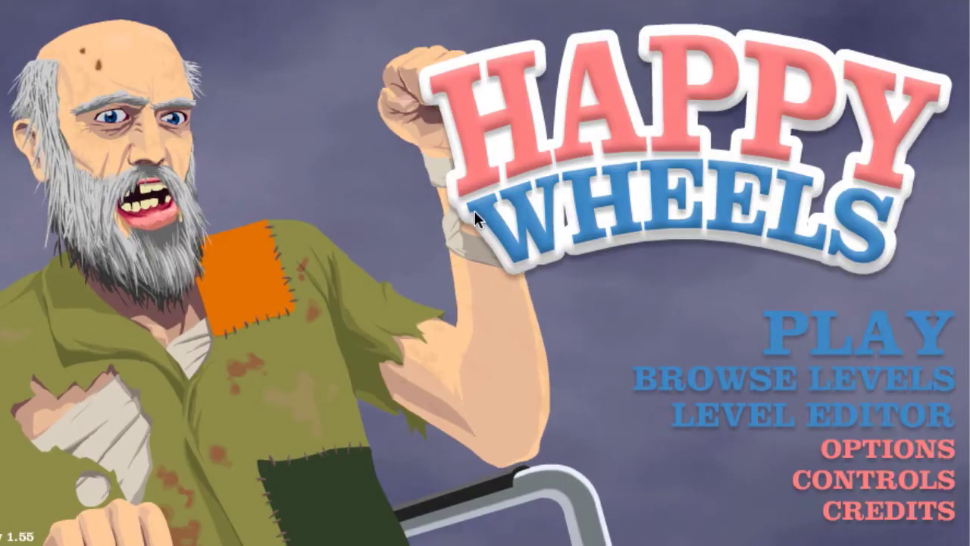
click(702, 317)
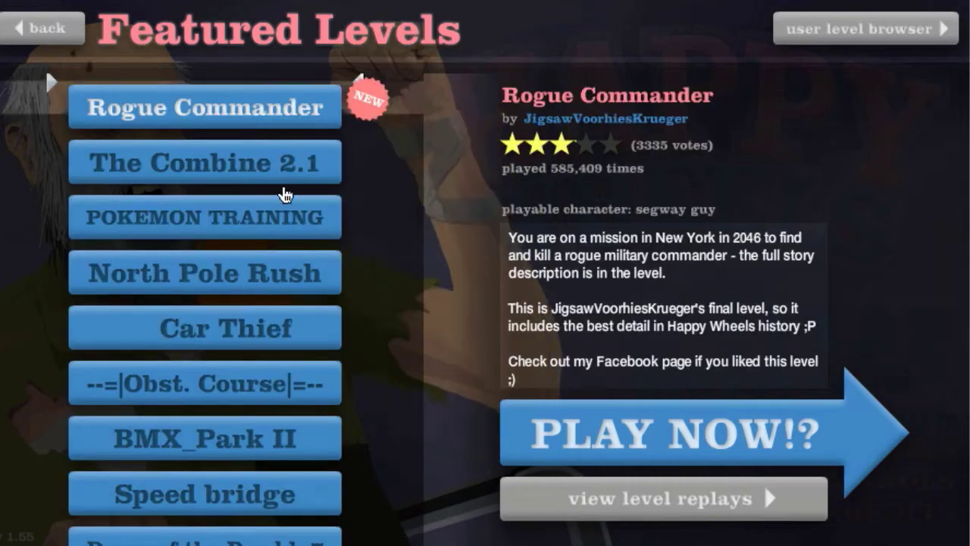
scroll(291, 523, down, 3)
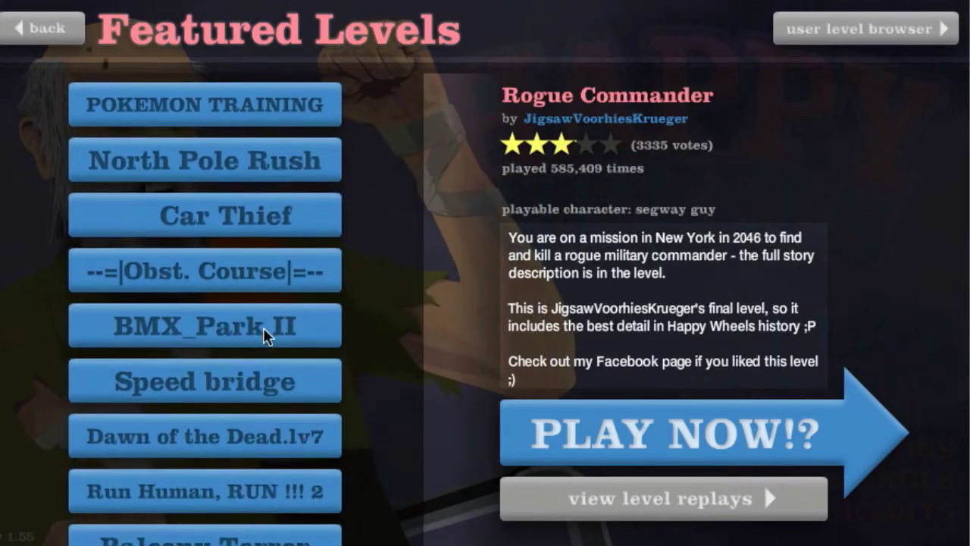
click(256, 289)
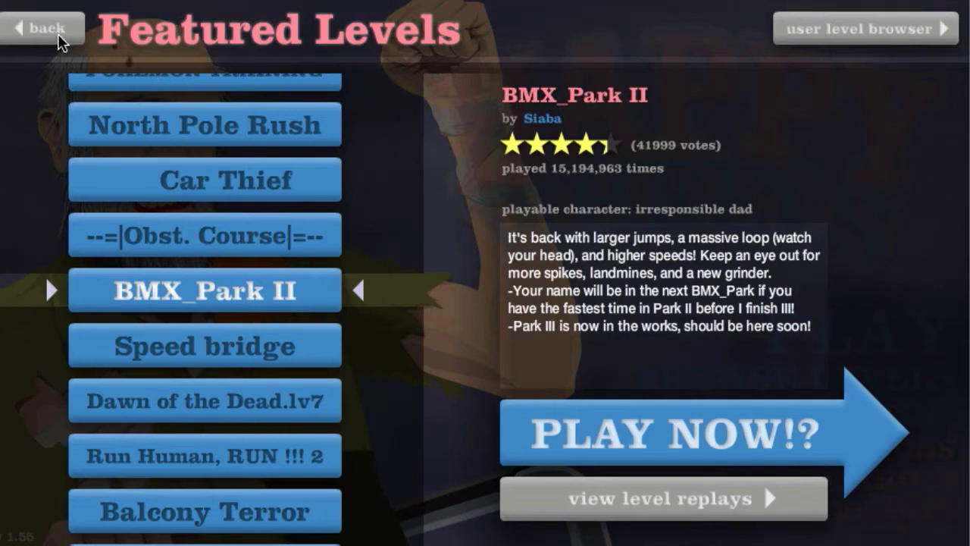
- Reopen the user level browser with this week's levels sorted by play count
click(43, 34)
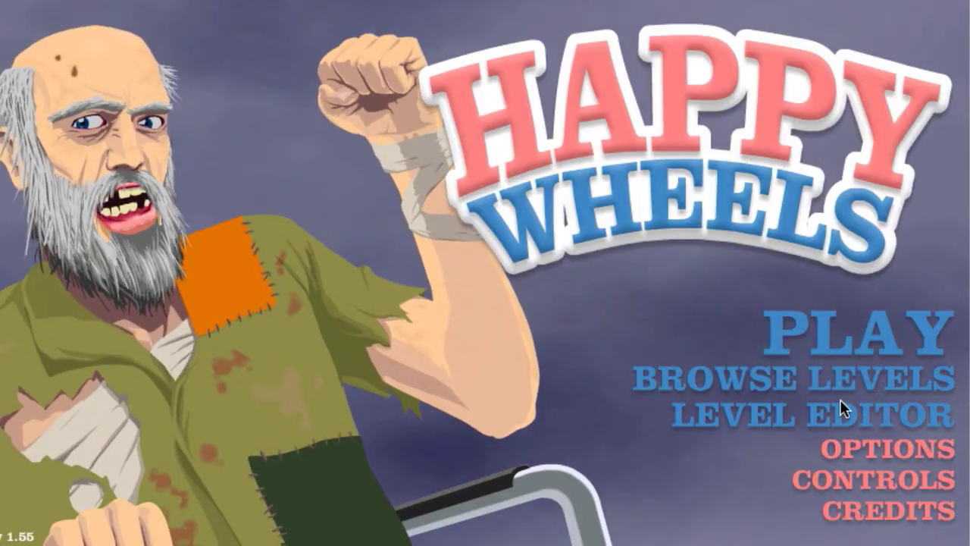
click(824, 382)
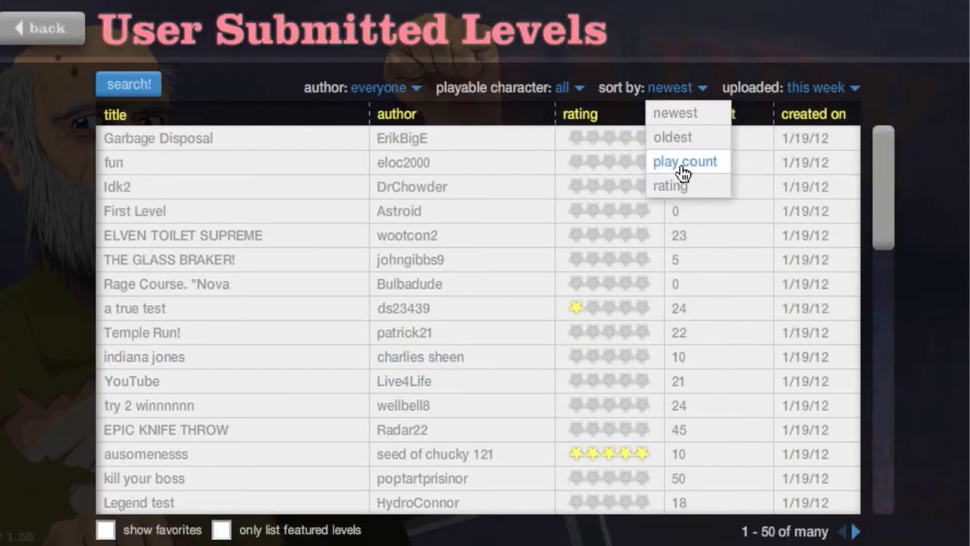
click(698, 162)
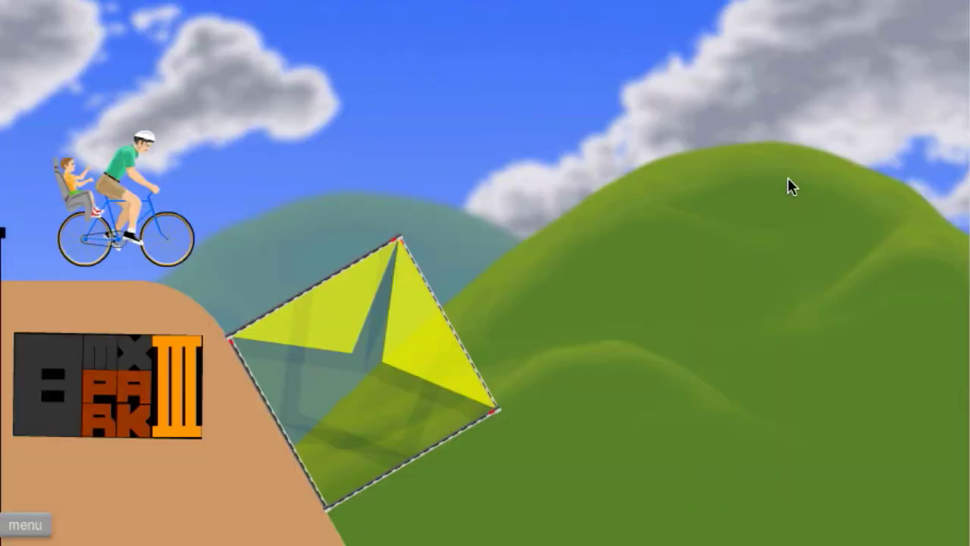
- Ride BMX_Park III over the hill, boost slopes and tan platform until crashing on the curved ramp
key(Up)
key(Up)
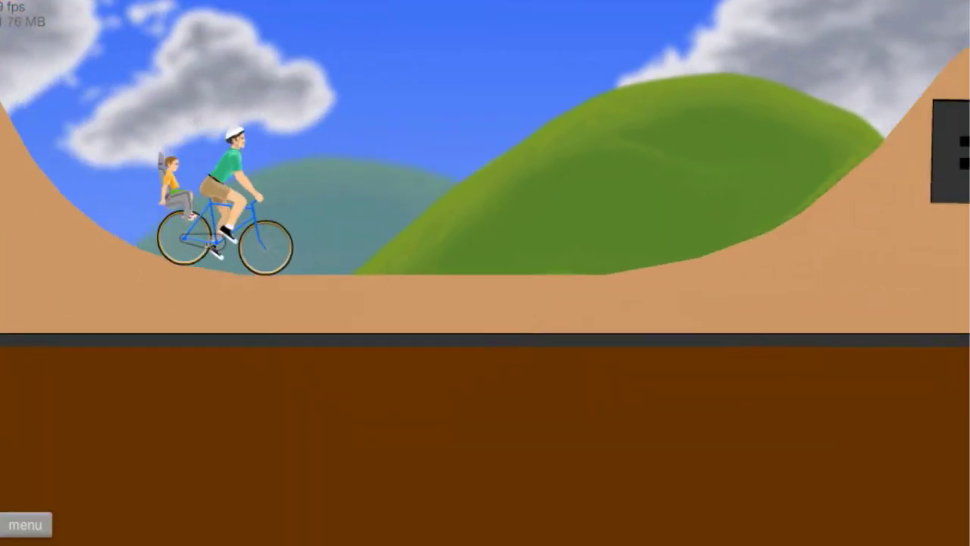
key(Up)
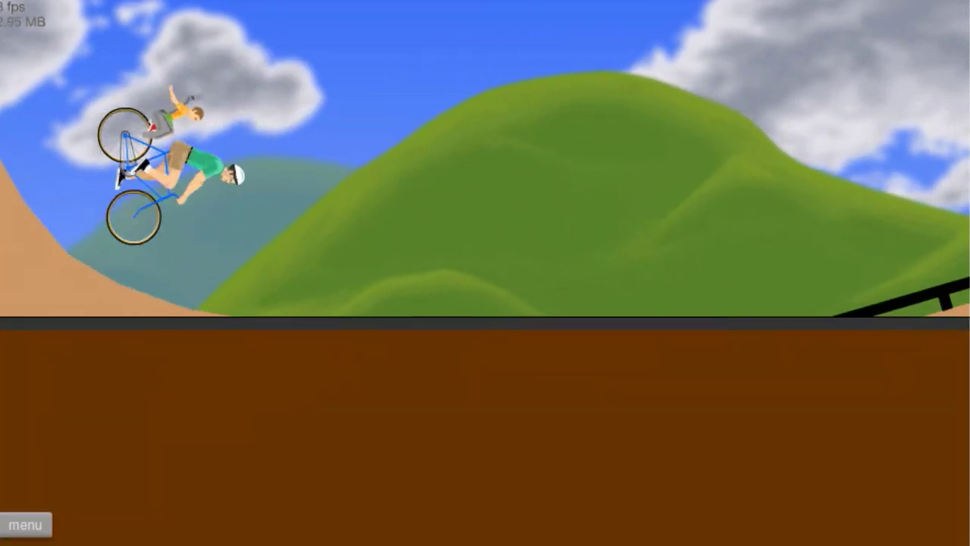
key(Up)
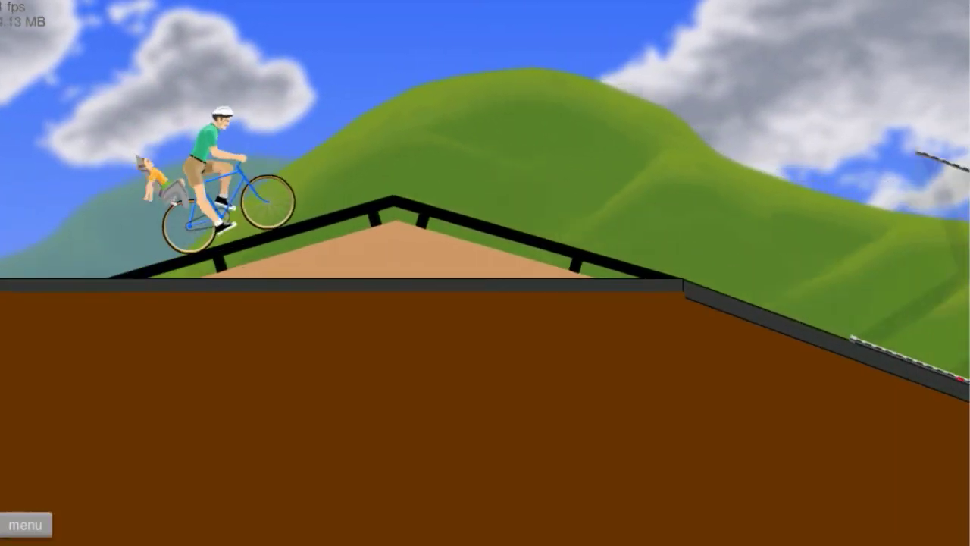
key(Up)
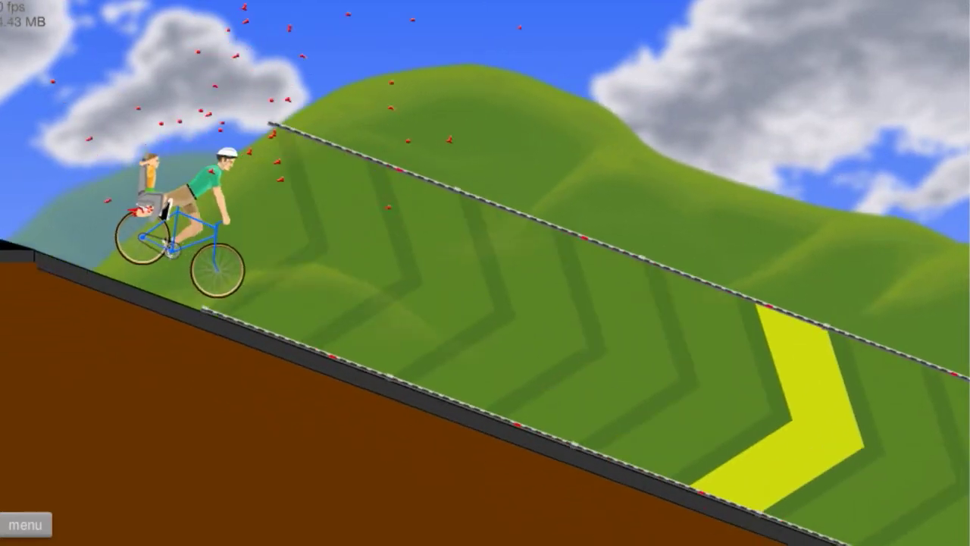
key(Up)
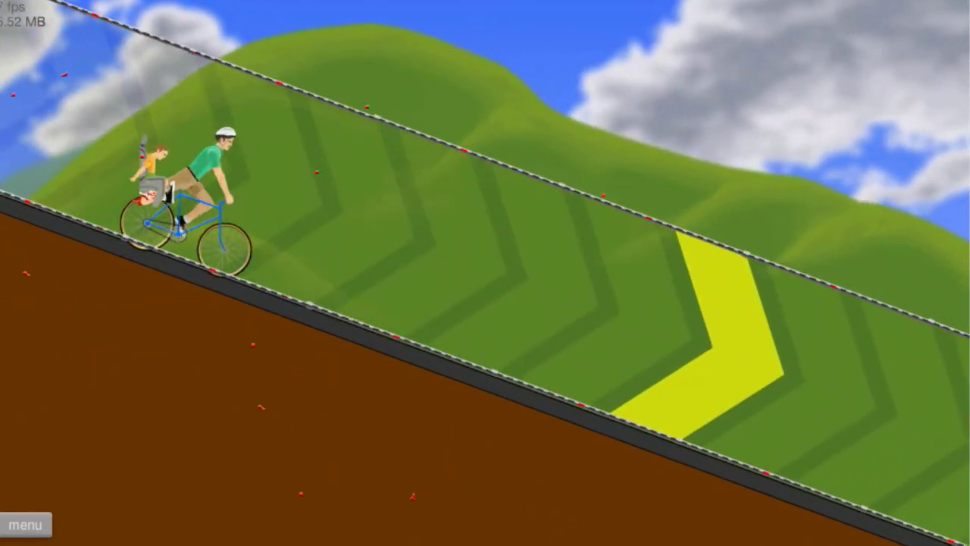
key(Up)
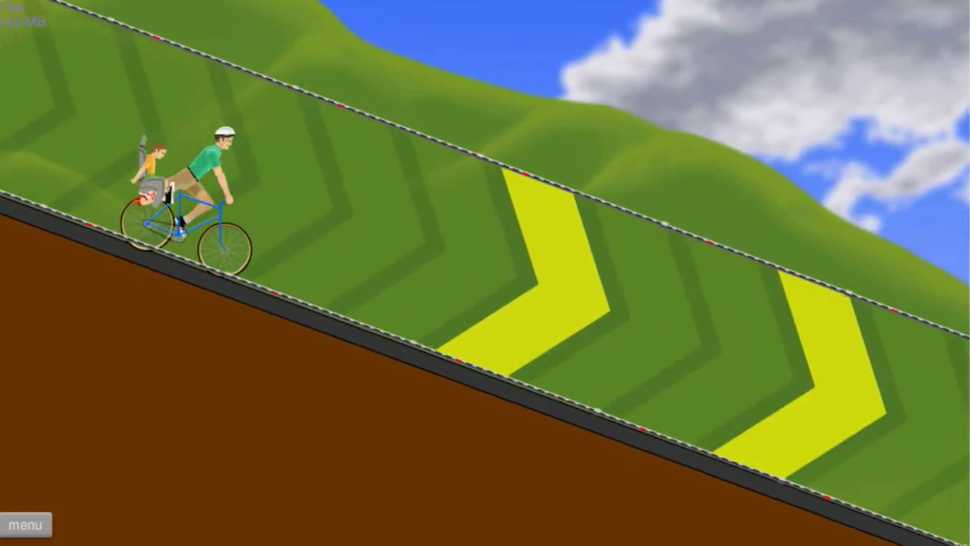
key(Up)
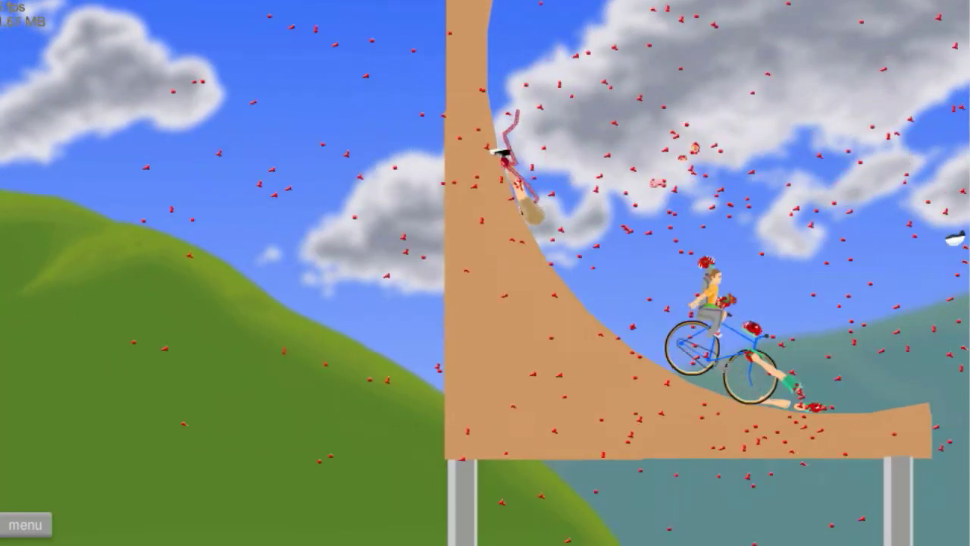
- Restart BMX_Park III from the pause menu and launch off the first ramp onto the rail
key(Escape)
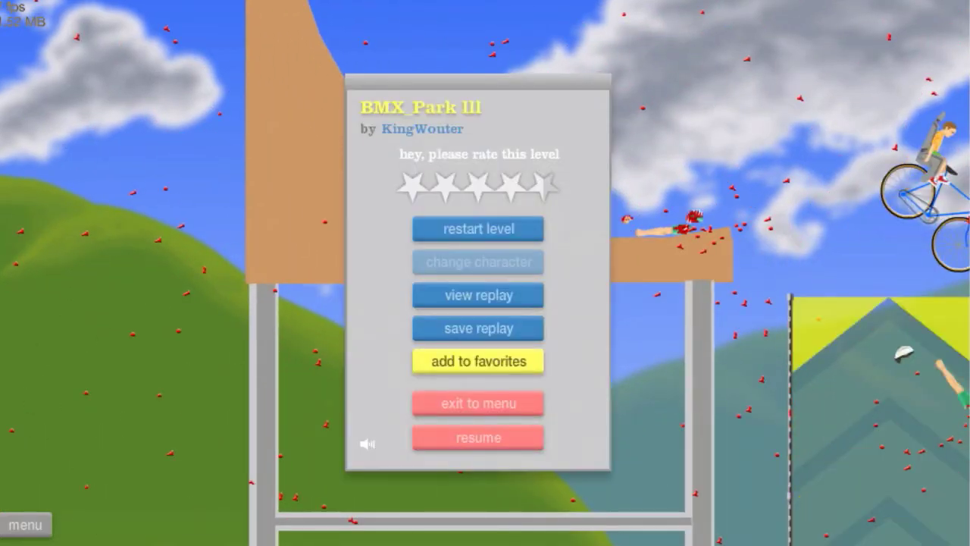
key(Return)
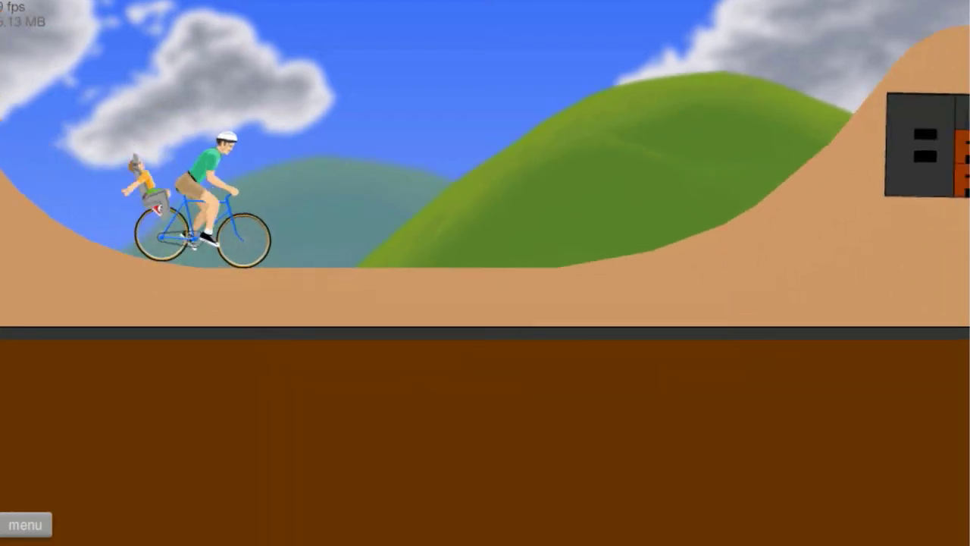
key(Left)
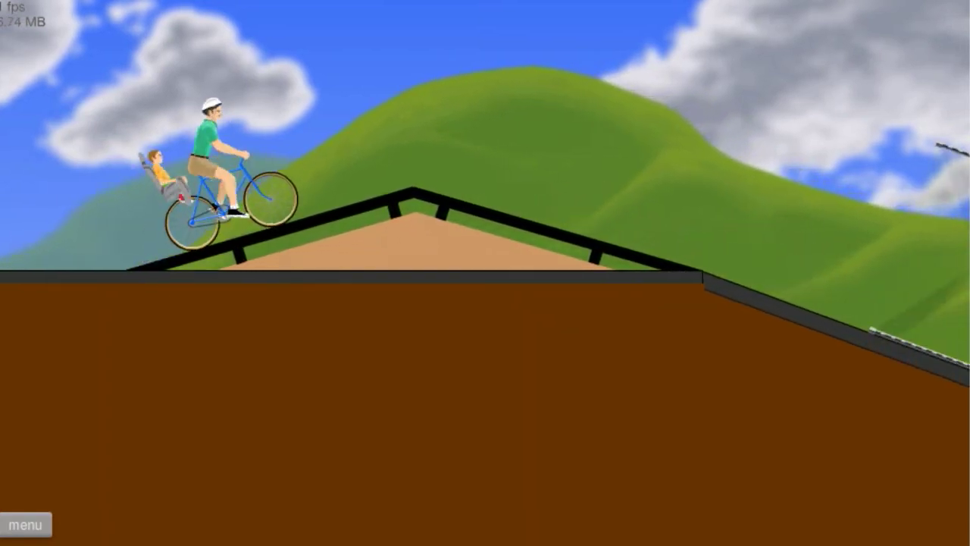
key(Up)
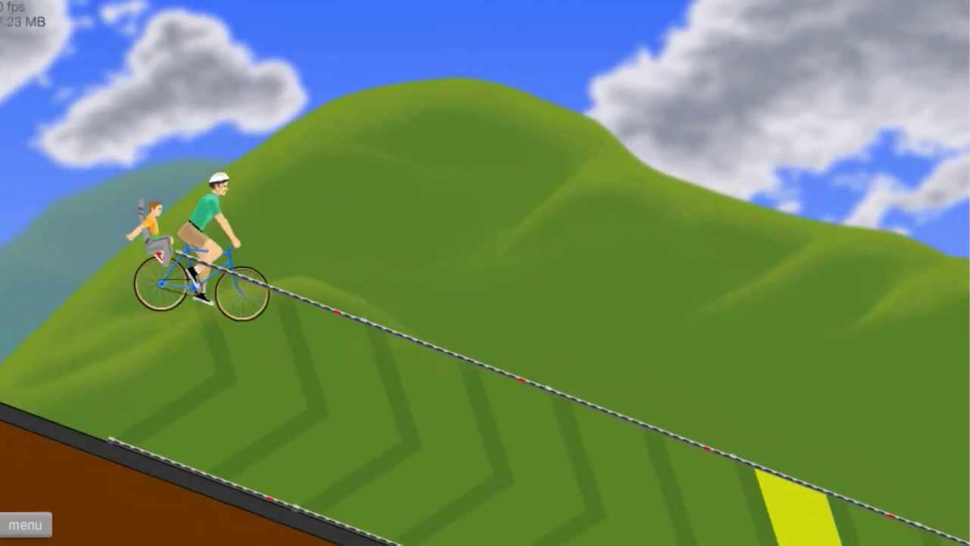
- Drop down the boost slope, climb the dirt ramp into the spikes, and pause
key(Left)
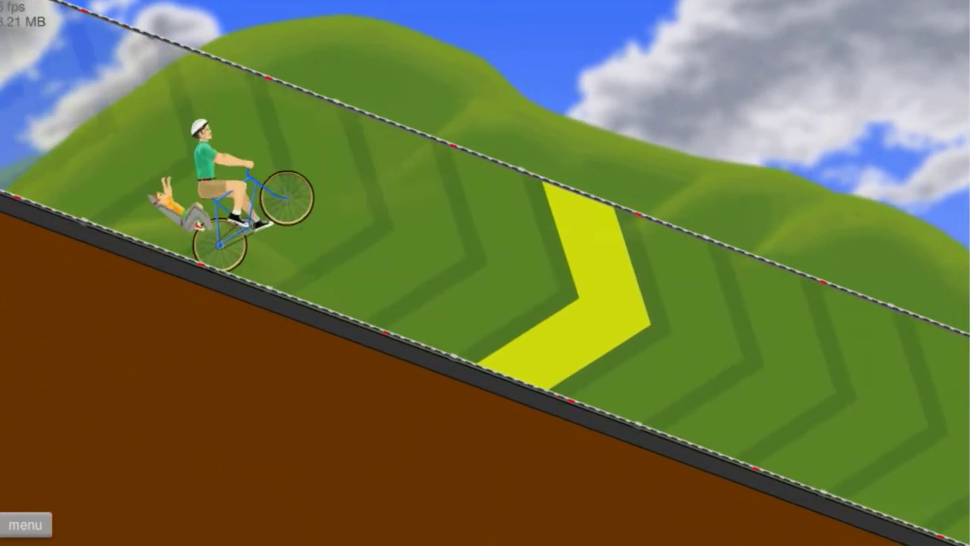
key(Right)
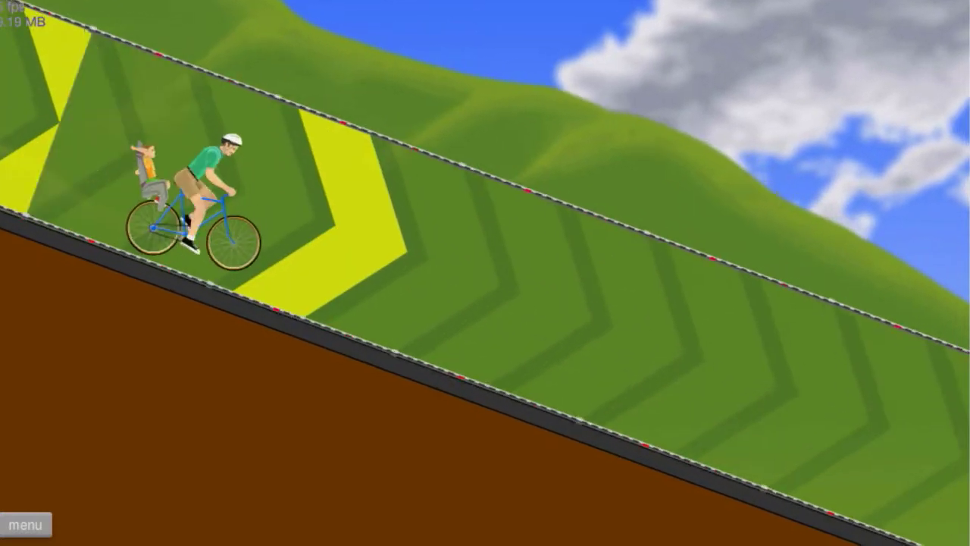
key(Up)
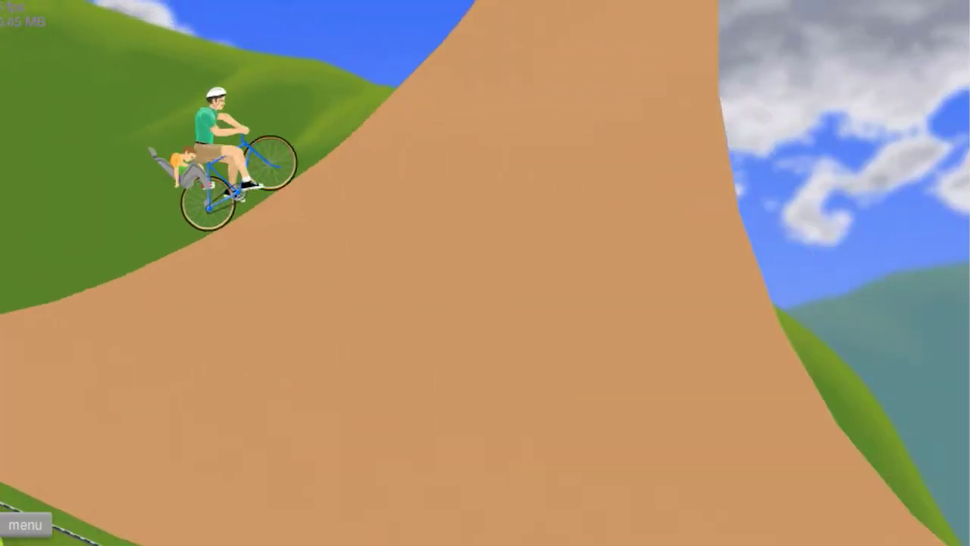
key(Up)
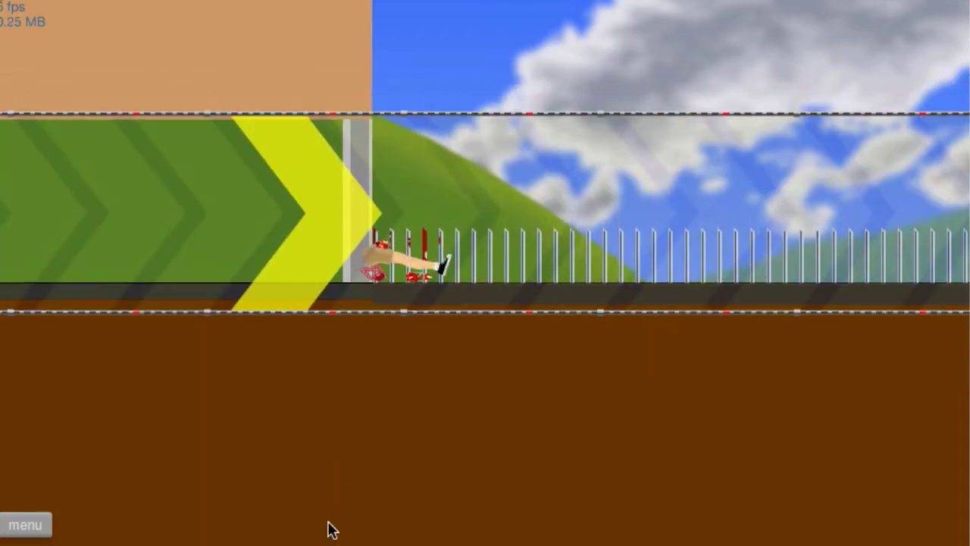
key(Escape)
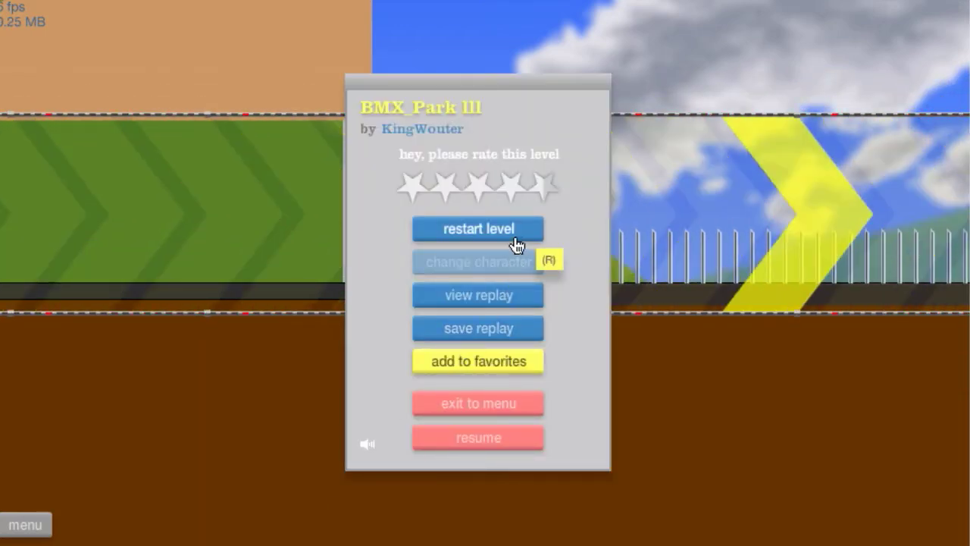
- Restart the level and ride over the hill, ramp and boost slopes up the tan ramp
click(516, 241)
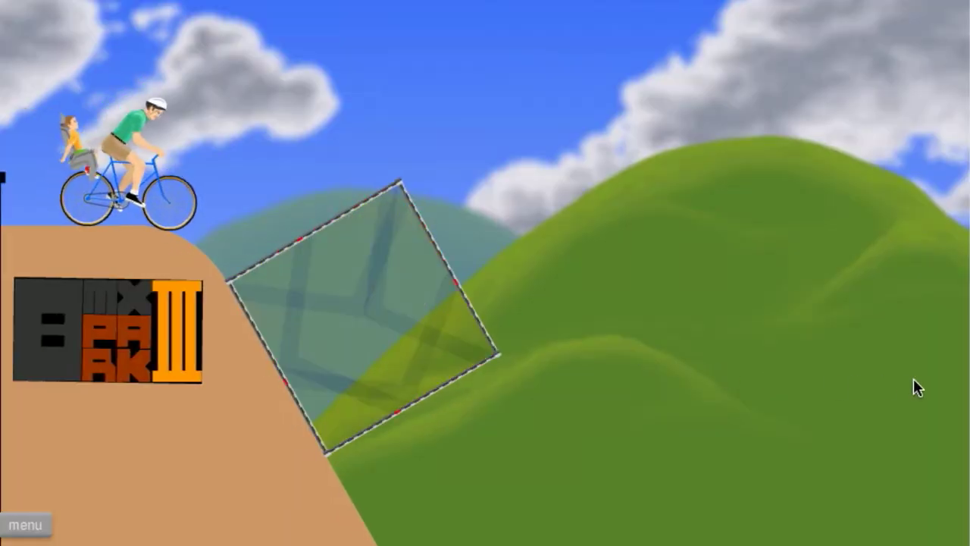
key(Up)
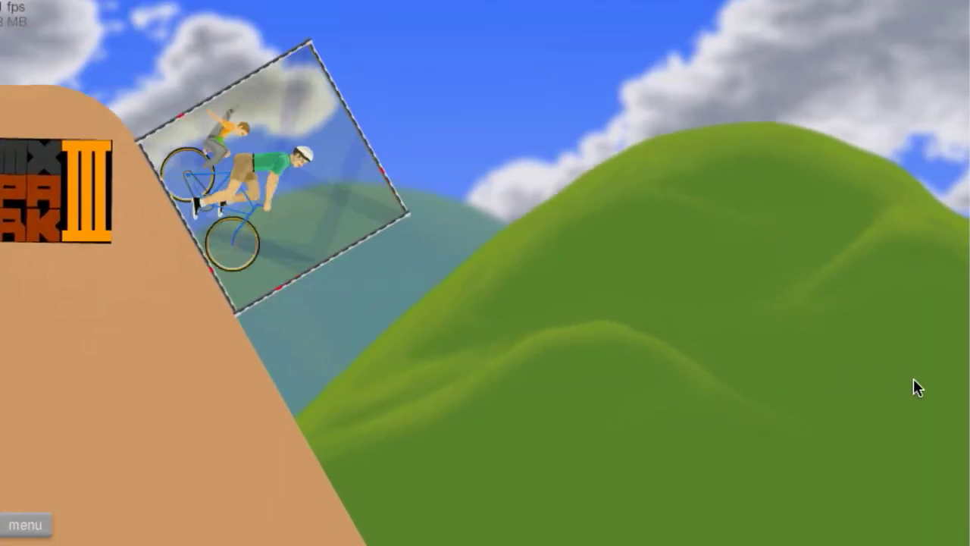
key(Up)
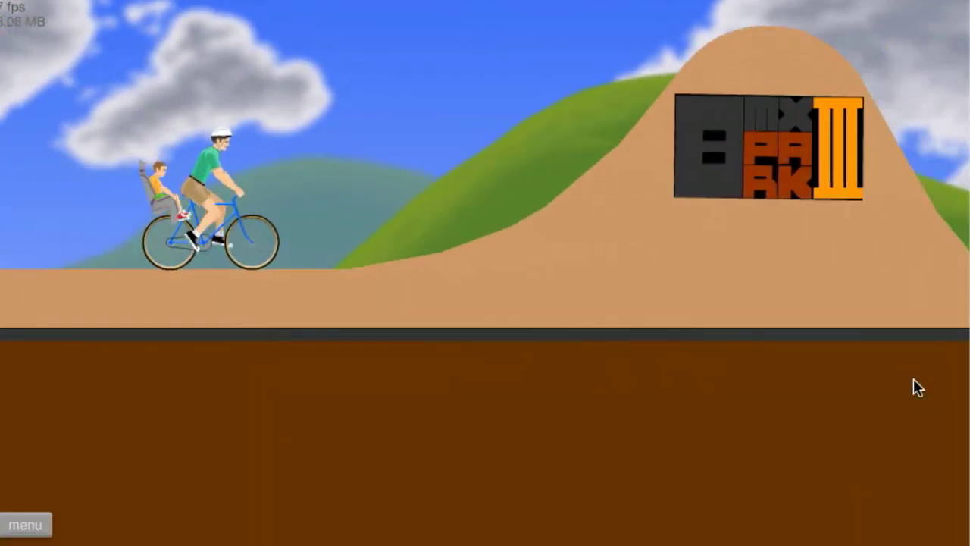
key(Up)
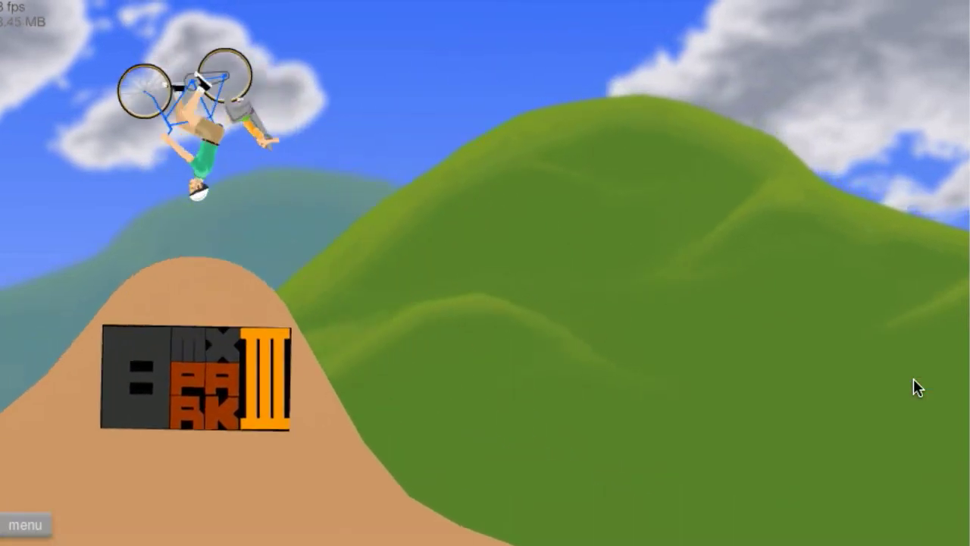
key(Up)
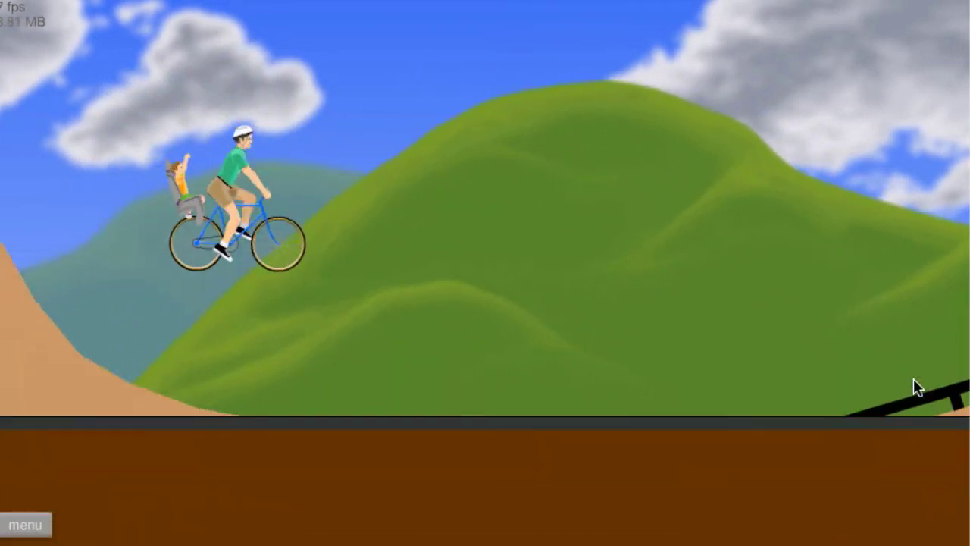
key(Up)
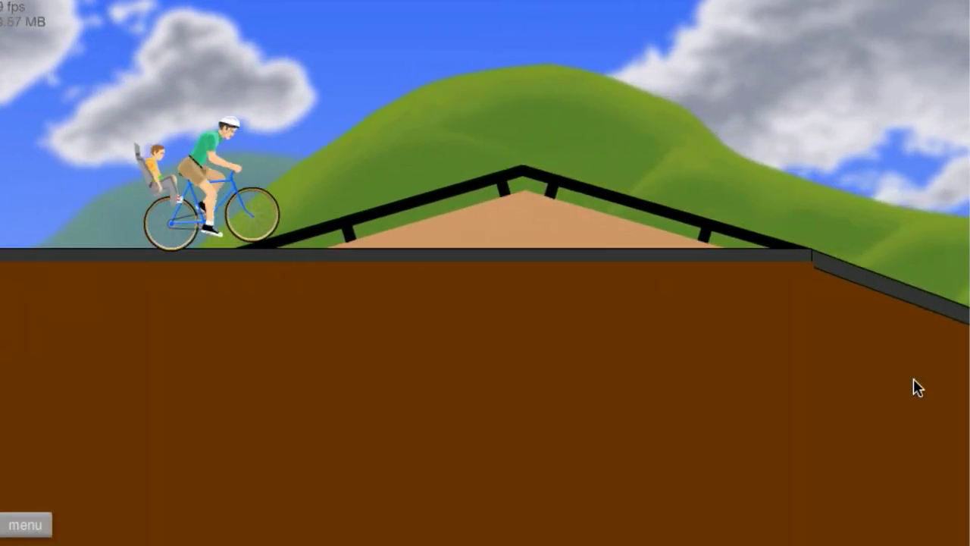
key(Up)
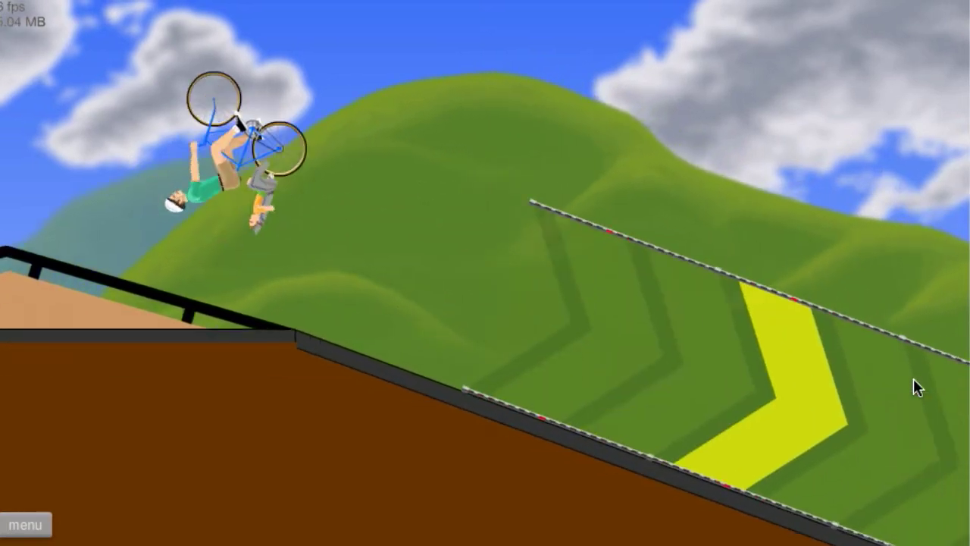
key(Up)
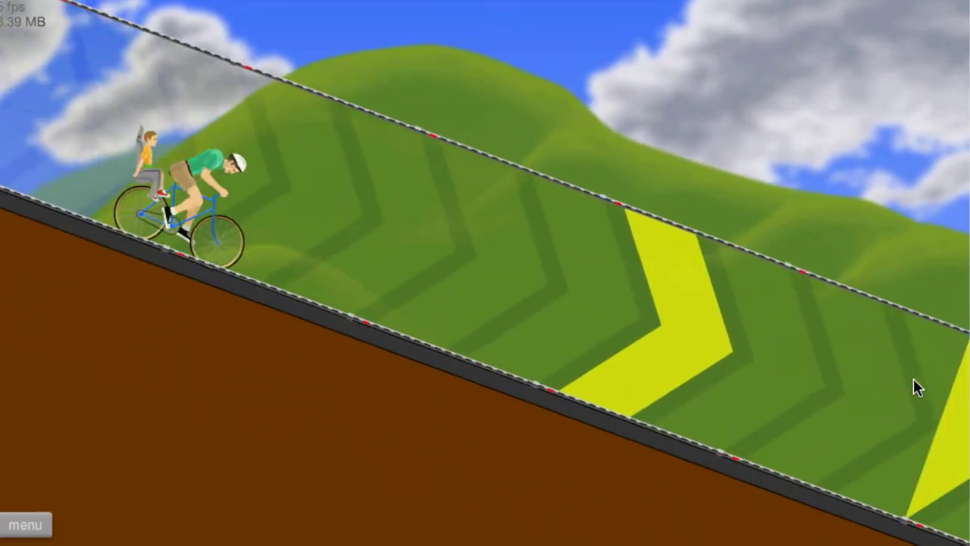
key(Up)
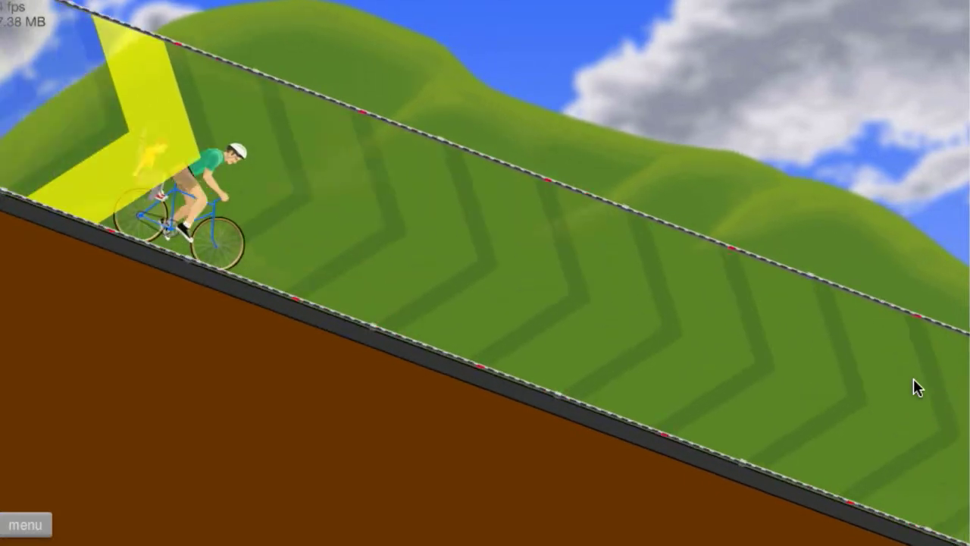
key(Up)
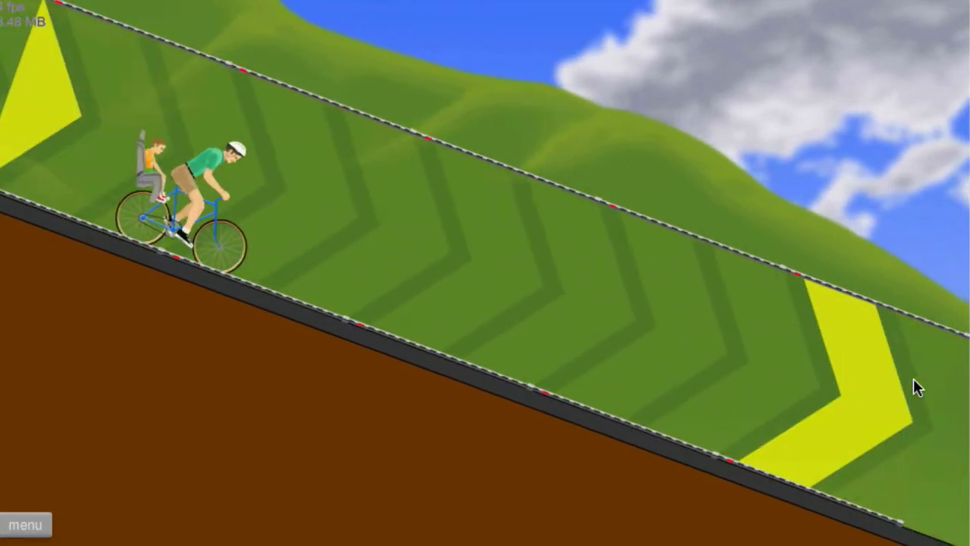
key(Up)
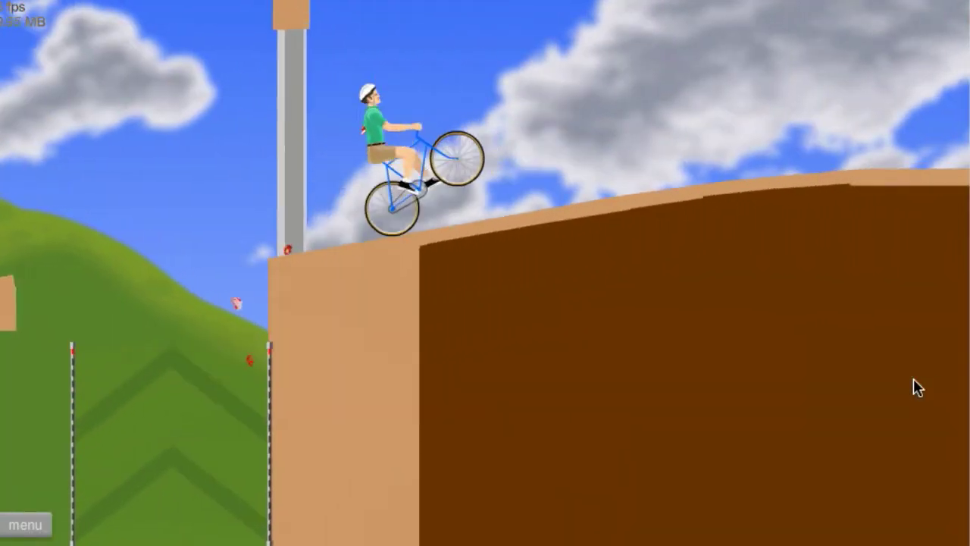
- Ride down the steep slope and off the last ramp to the finish flag at 35.46 seconds
key(Up)
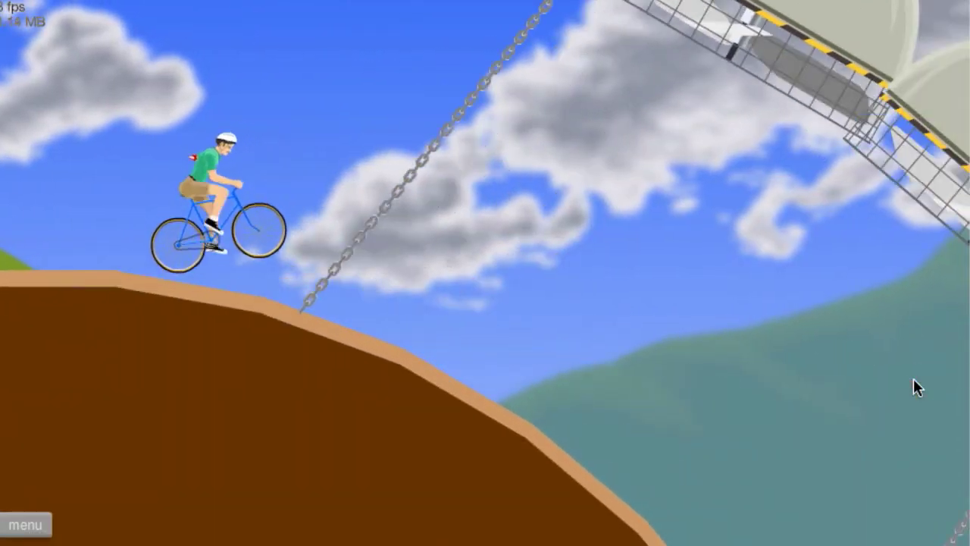
key(Up)
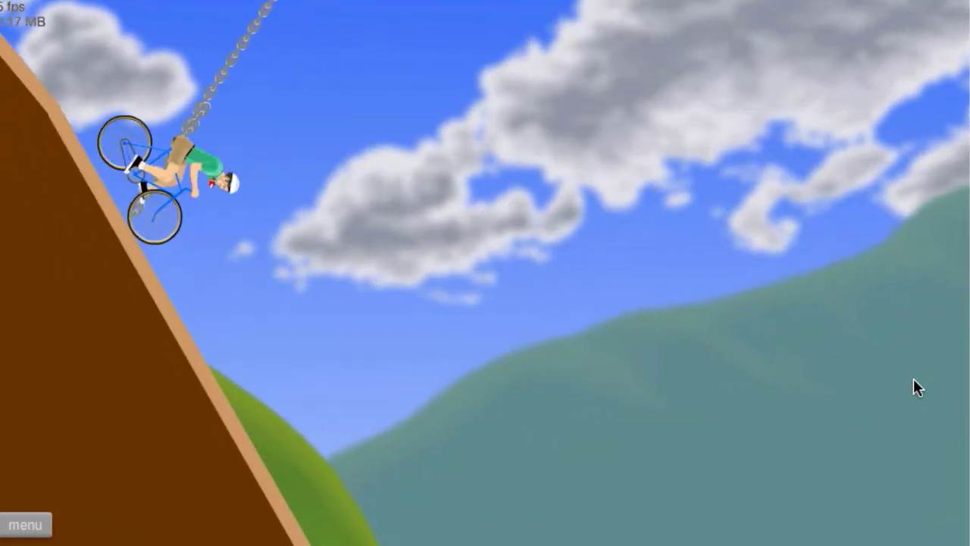
key(Up)
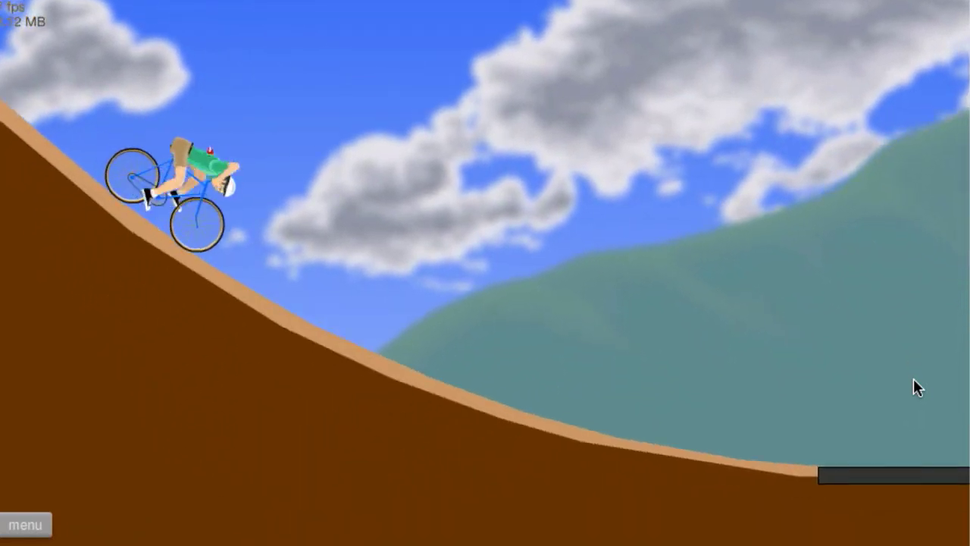
key(Up)
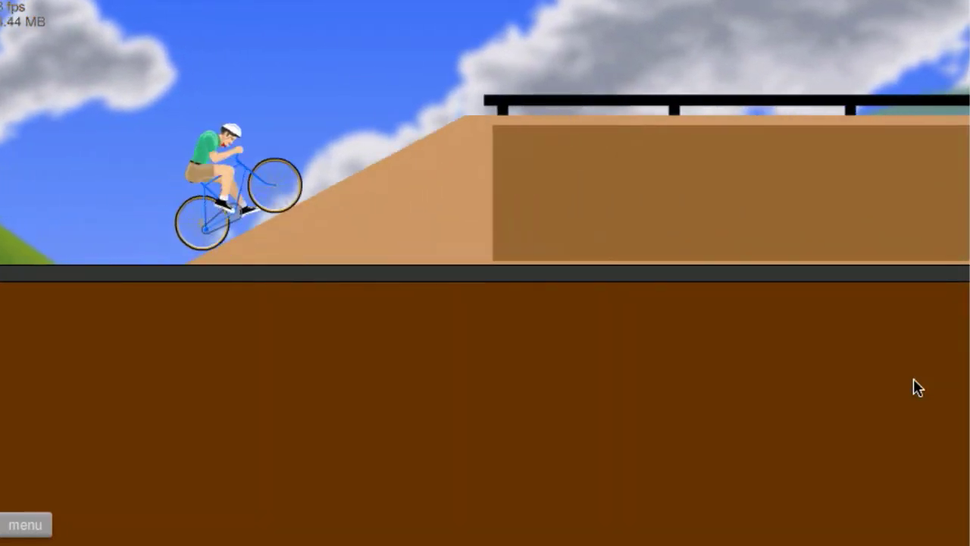
key(Up)
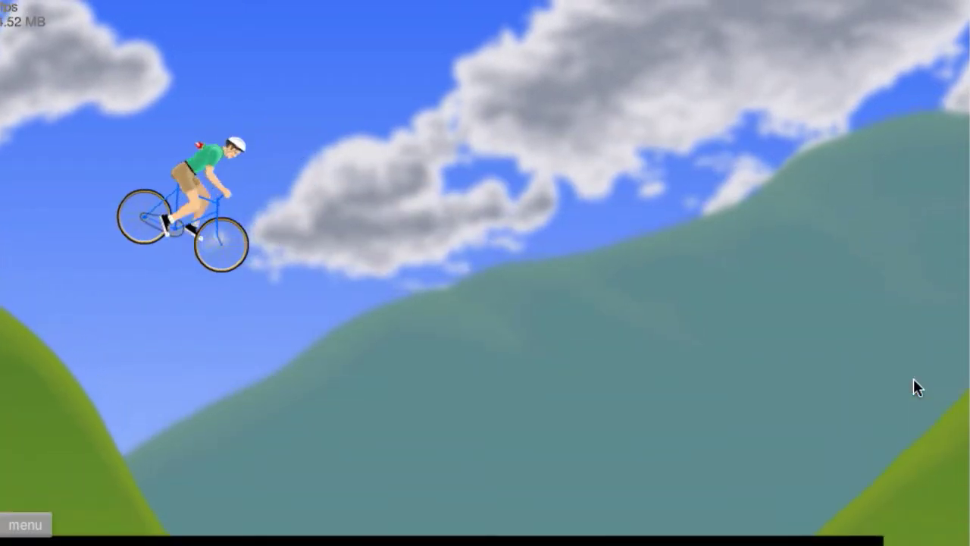
key(Up)
key(Up)
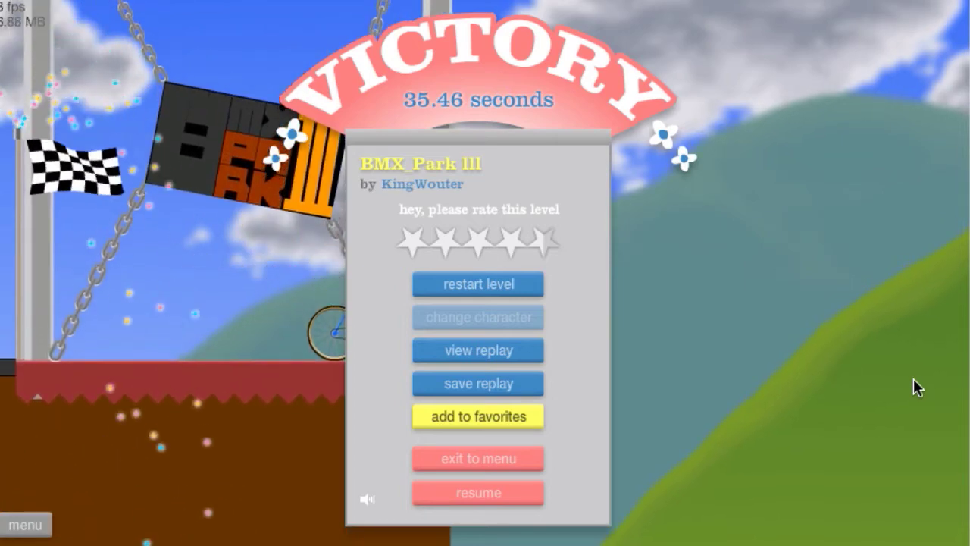
- Give BMX_Park III five stars and dismiss the vote confirmation
click(527, 458)
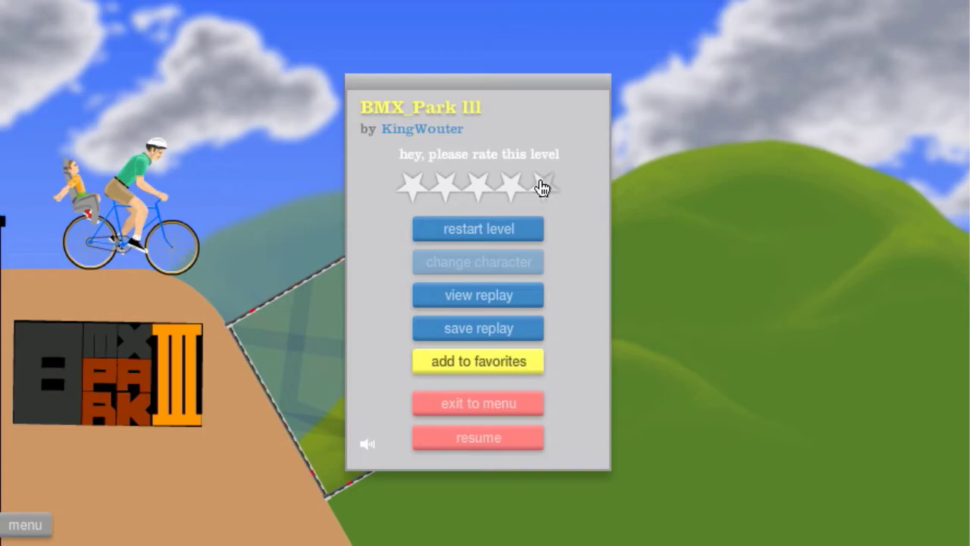
click(542, 186)
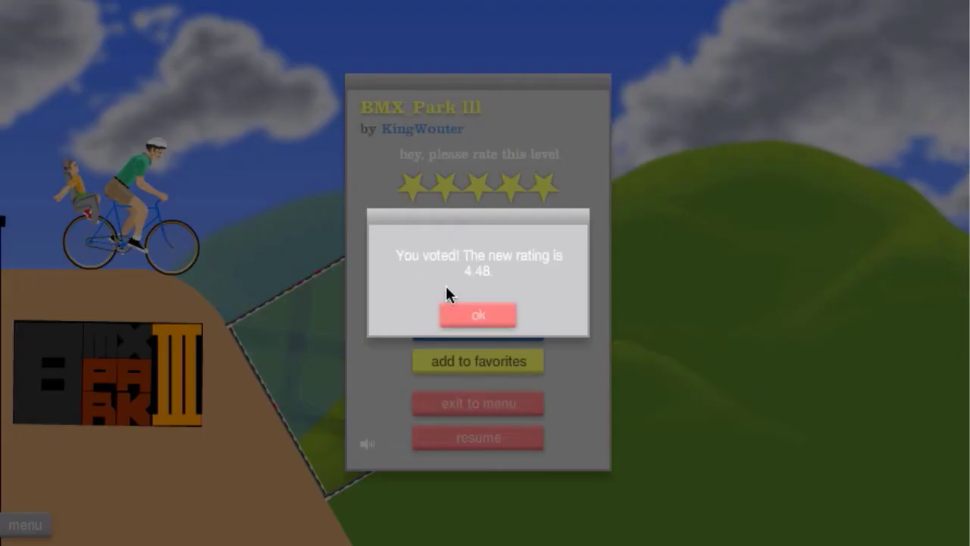
click(455, 327)
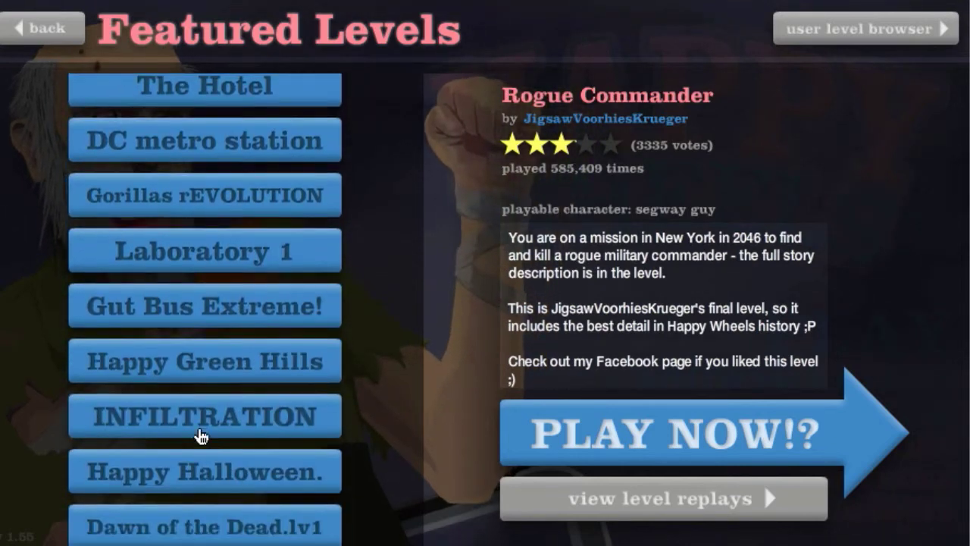
- Select INFILTRATION in the Featured Levels list to show its details
click(174, 384)
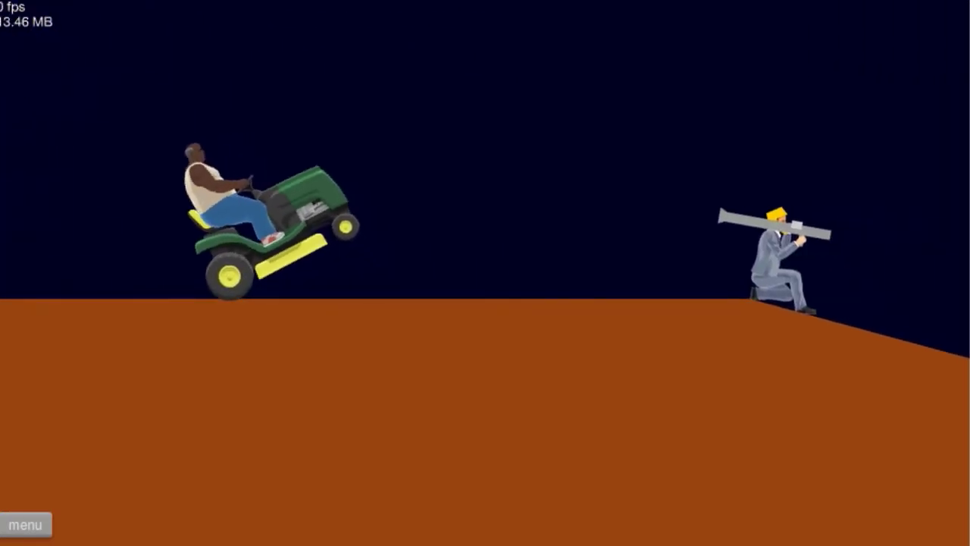
- Drive the lawnmower down the slope, through the wall and past the bazooka man until it wrecks
key(Up)
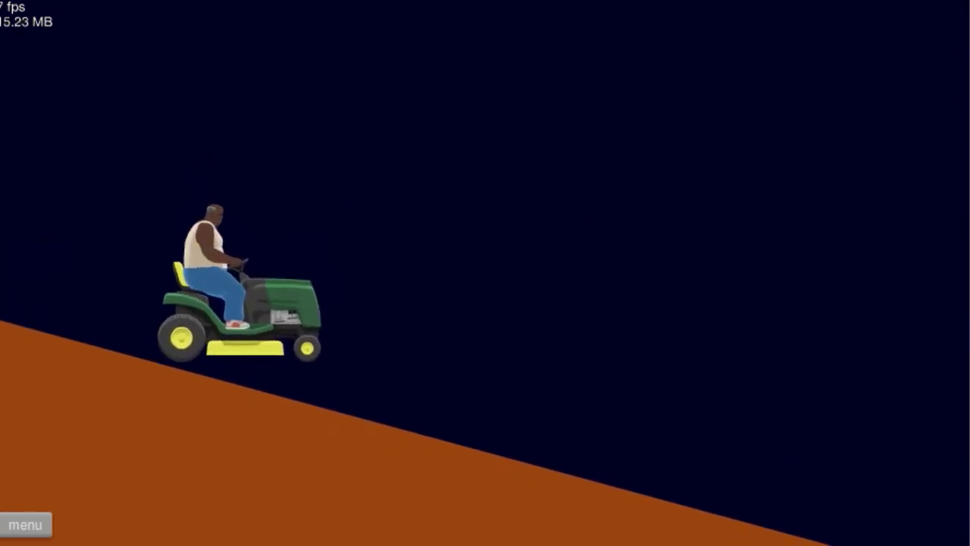
key(Up)
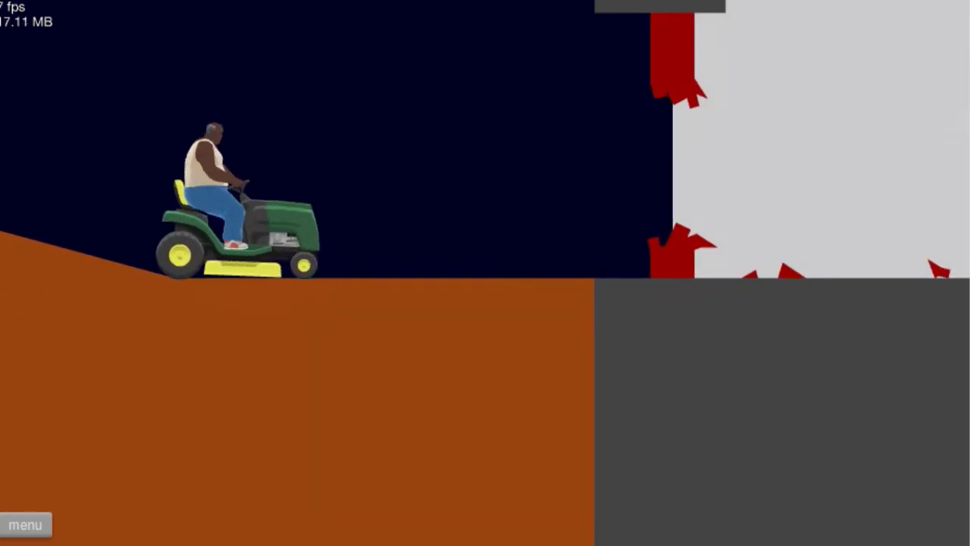
key(Up)
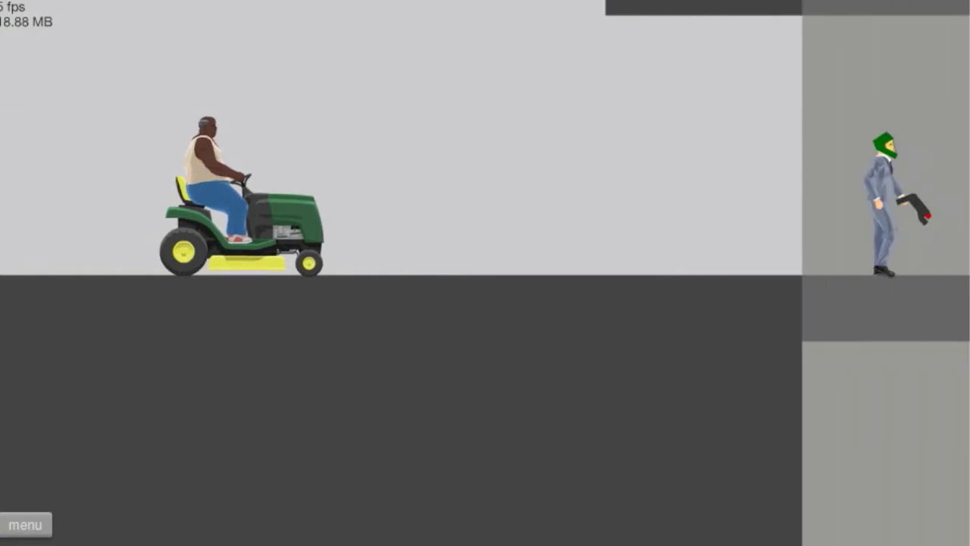
key(Up)
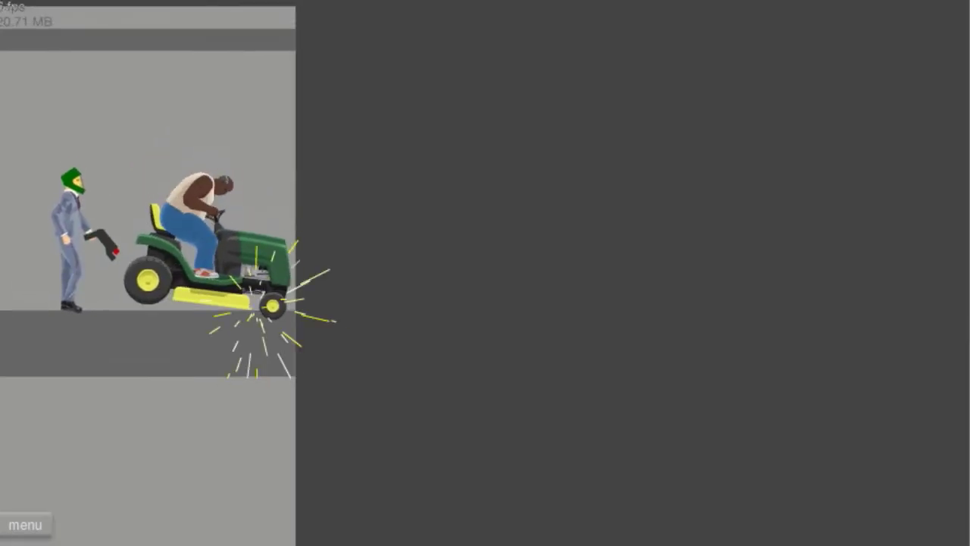
key(Up)
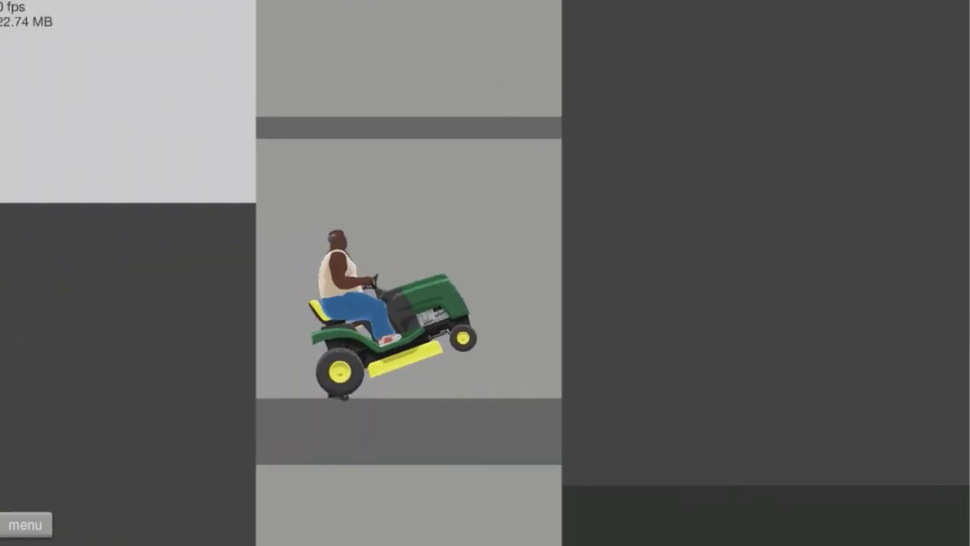
key(Up)
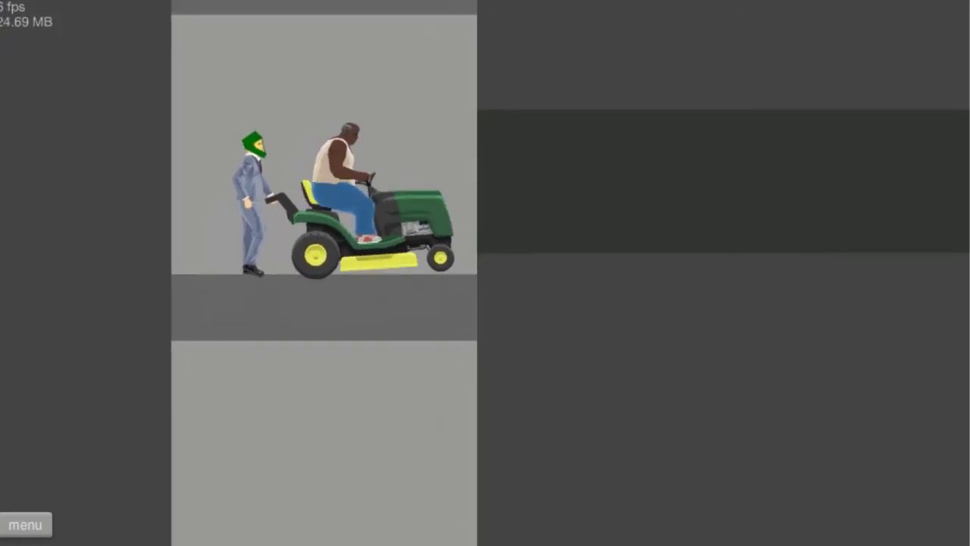
key(Up)
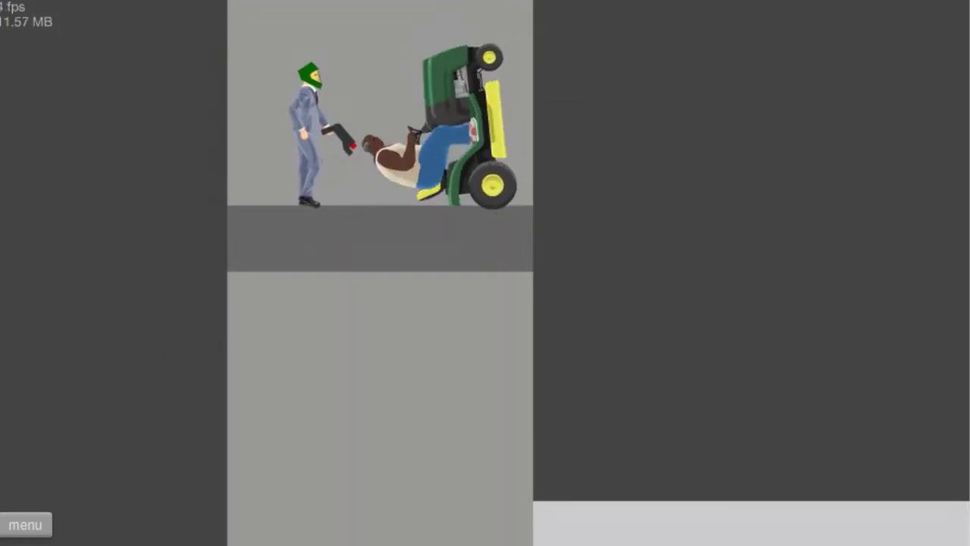
key(Down)
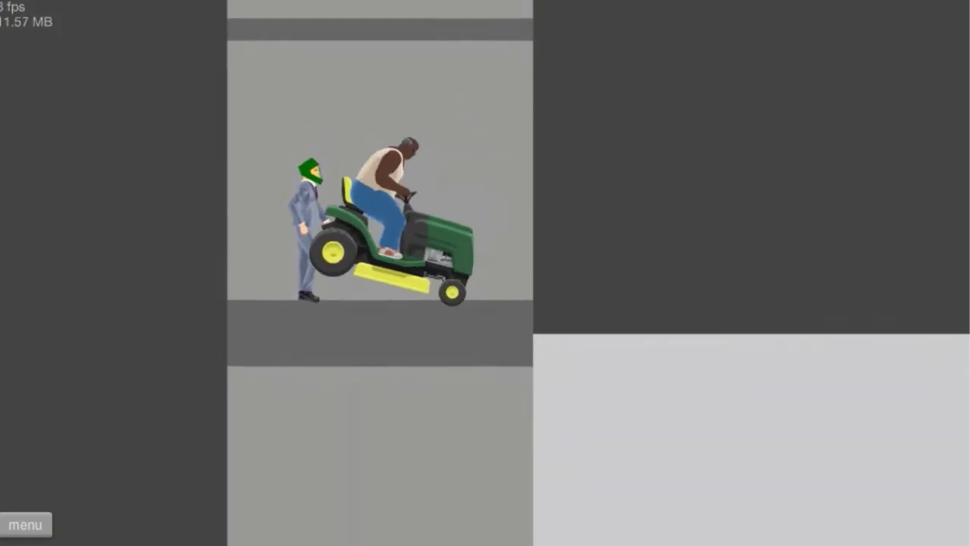
key(Up)
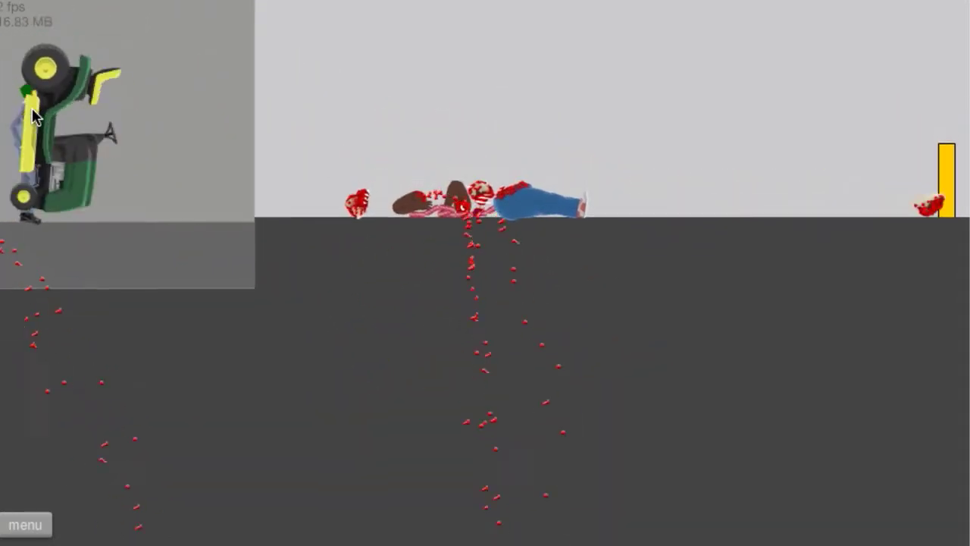
- Eject the rider with Z, then pause INFILTRATION to show its menu
key(z)
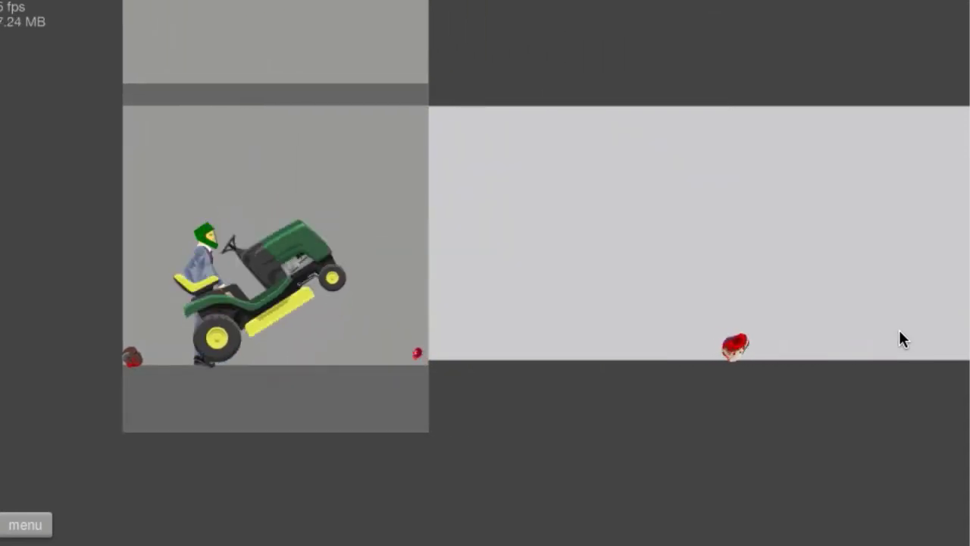
key(Escape)
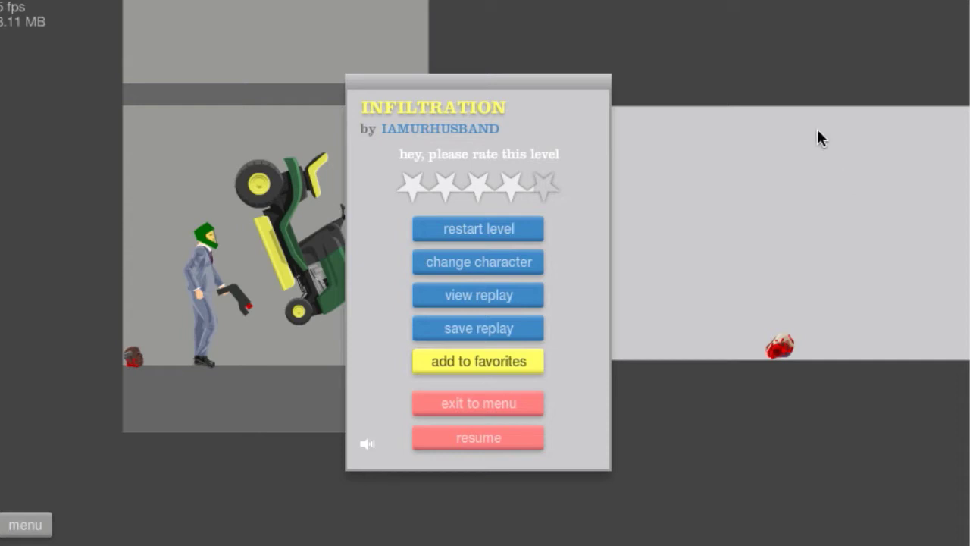
- Restart INFILTRATION and drive the mower across the gap and along the ledge until crashing
key(Return)
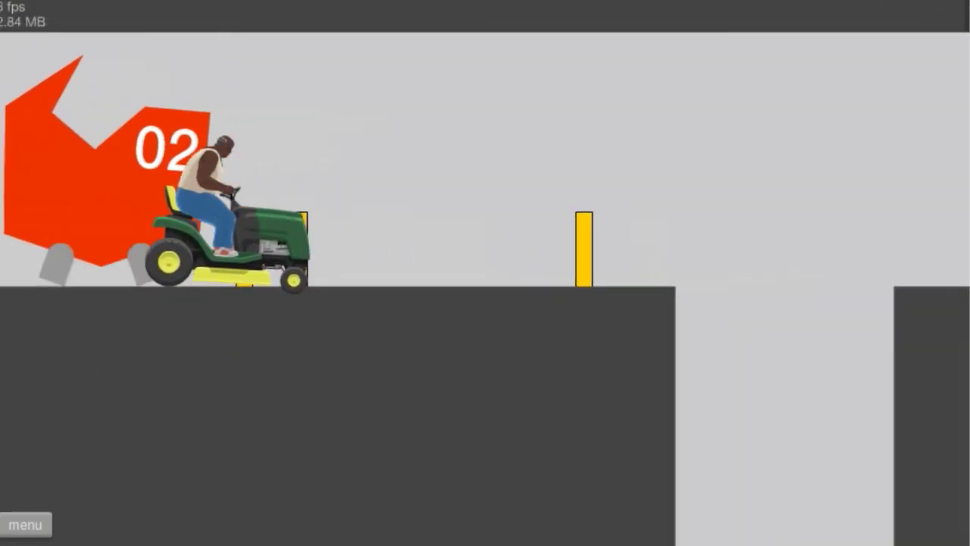
key(Up)
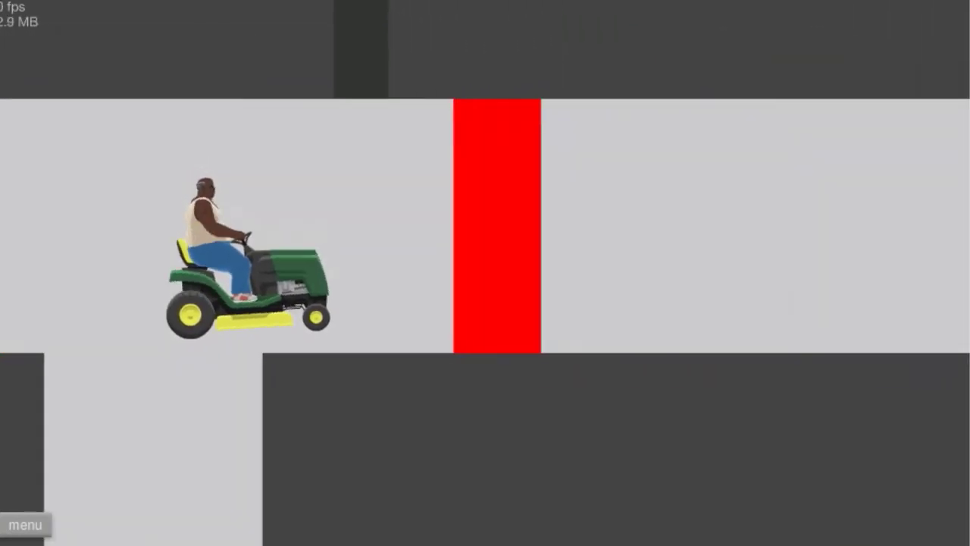
key(Up)
key(Down)
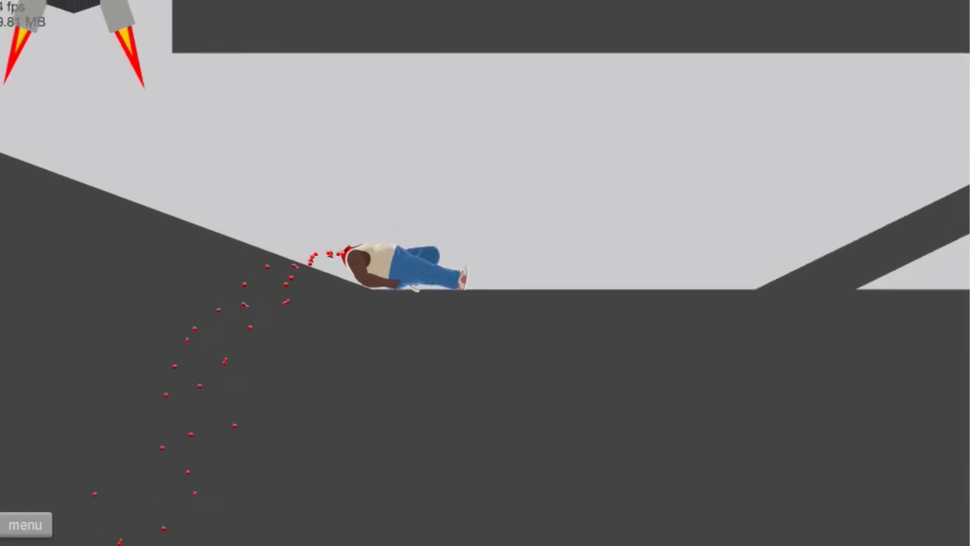
- Restart INFILTRATION, roll down the ramp and run over the kneeling bazooka man
key(Escape)
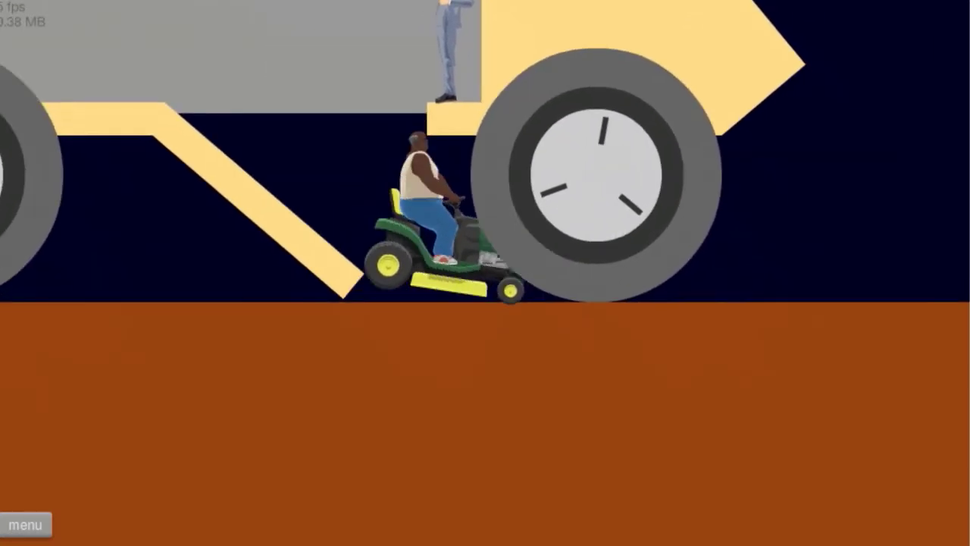
key(Up)
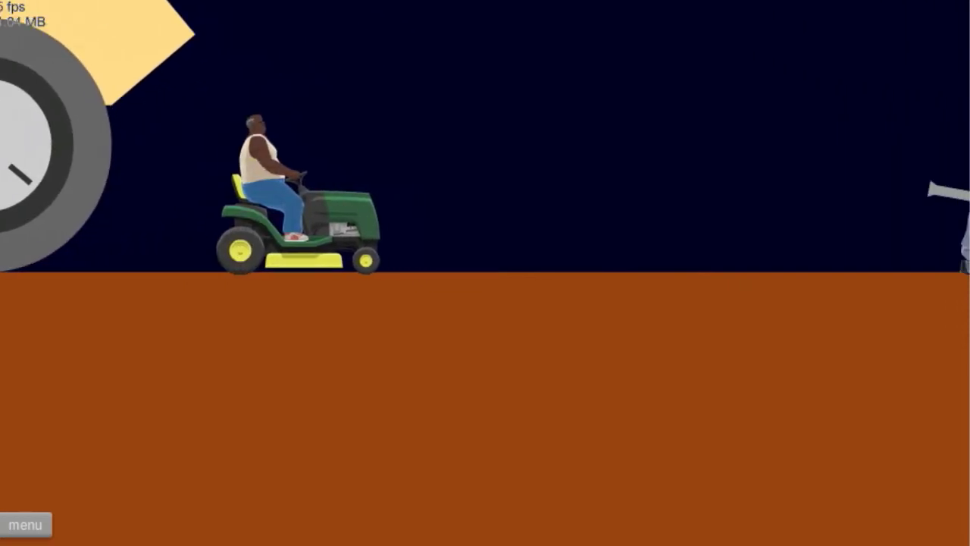
key(Up)
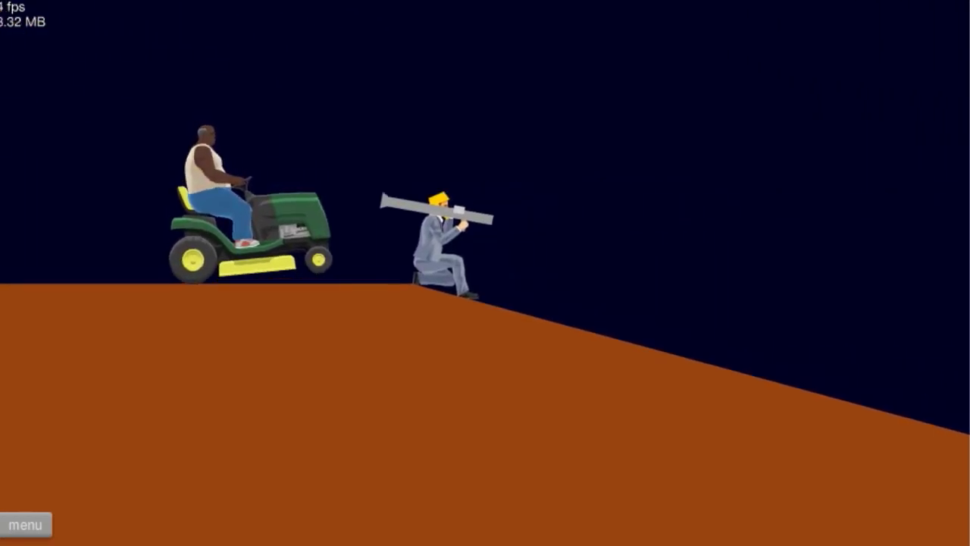
key(Up)
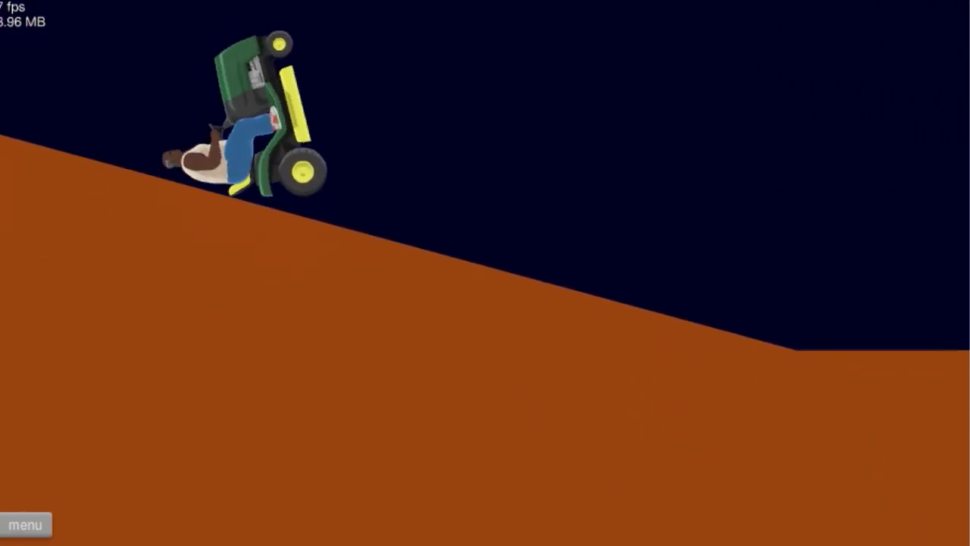
key(Up)
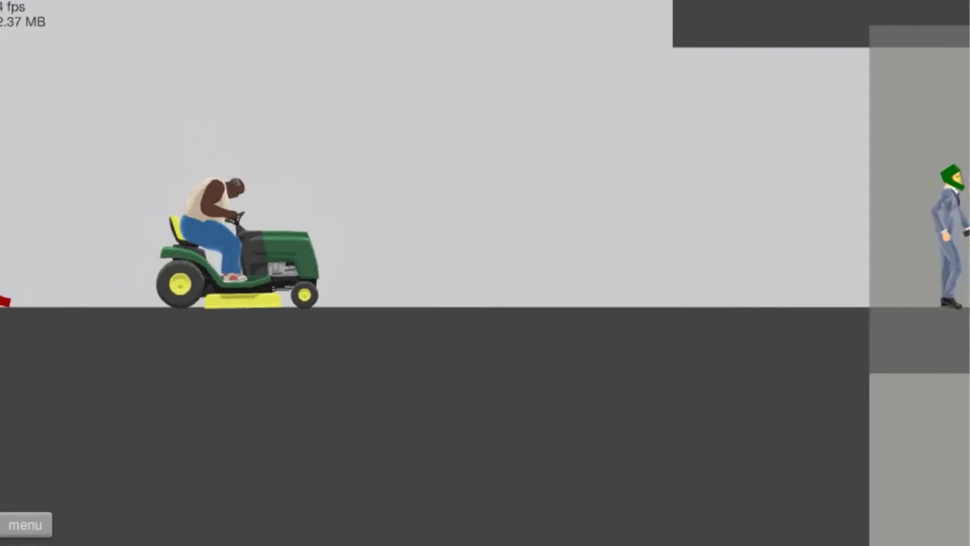
- Drive the mower past the suited man and off the ledge to the right
key(Up)
key(Right)
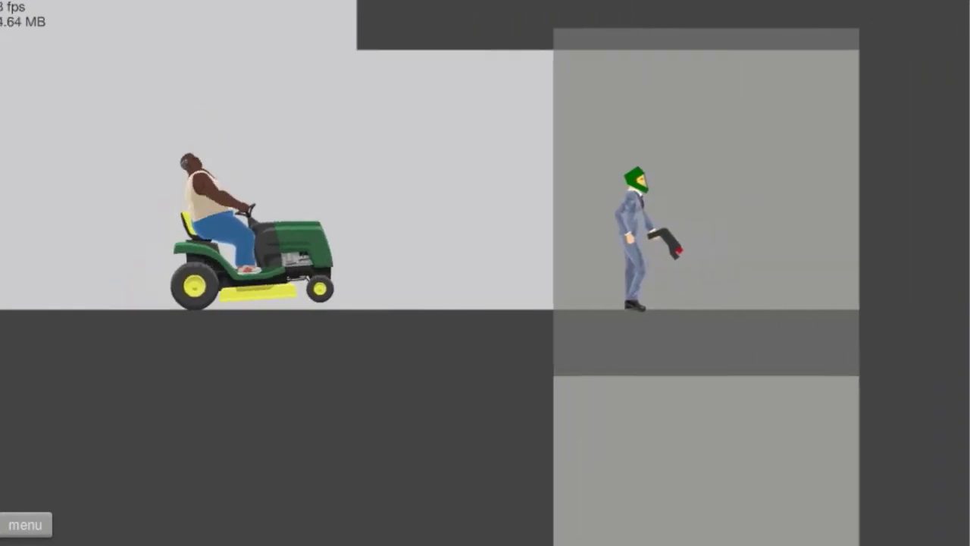
key(Up)
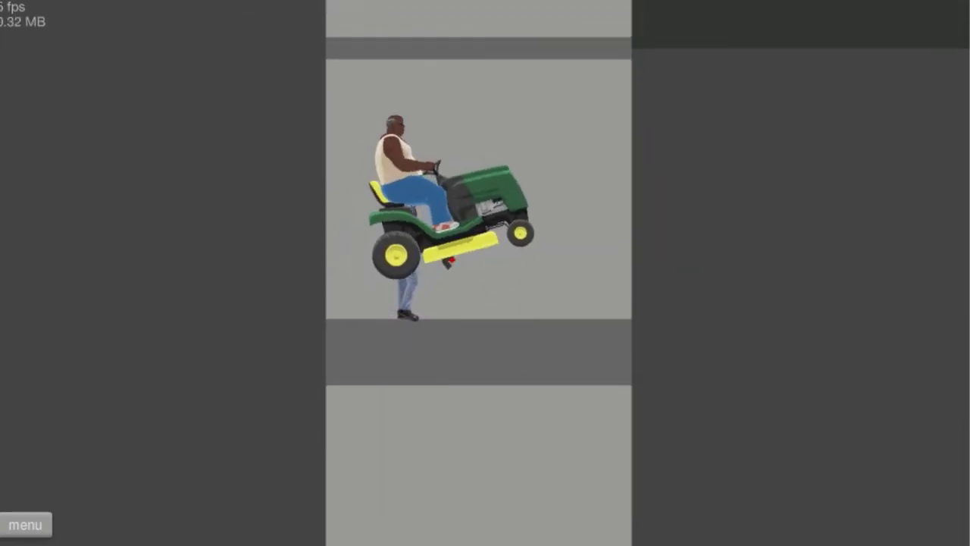
key(Up)
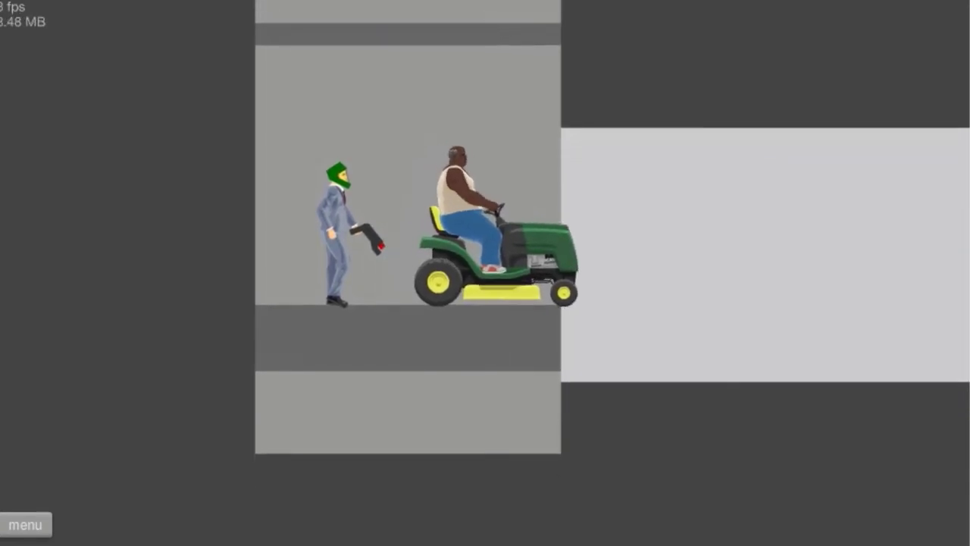
key(Up)
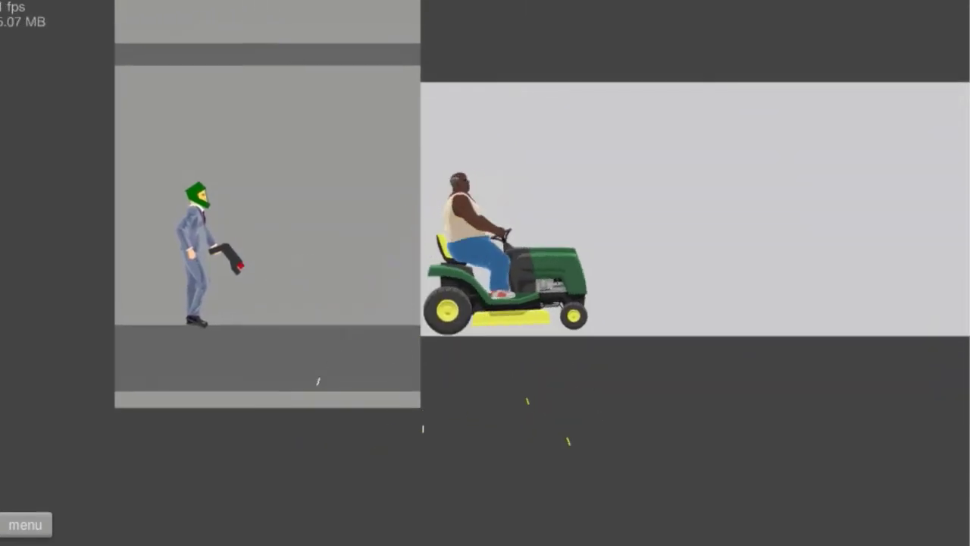
- Speed past the 01 and 02 signs, jump the floor gap and back away from the red wall
key(Up)
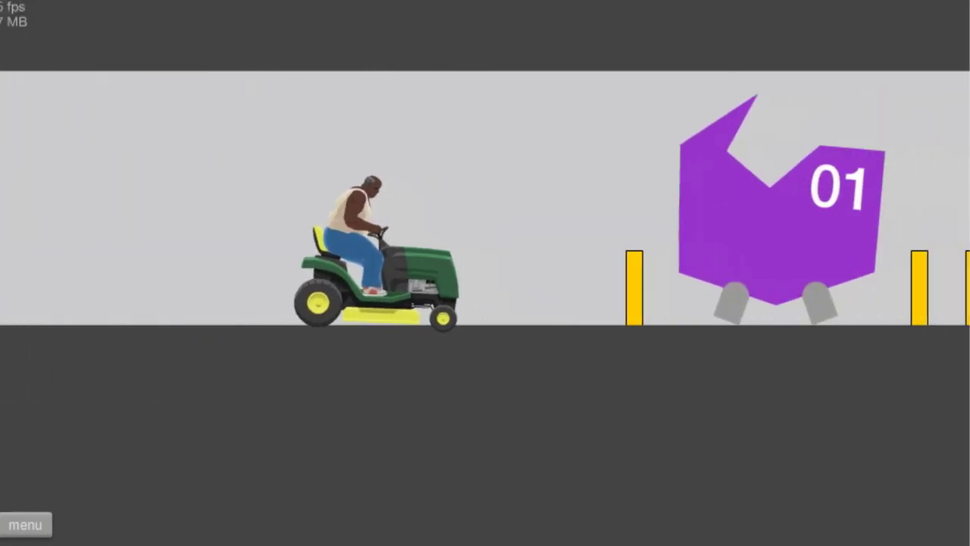
key(Up)
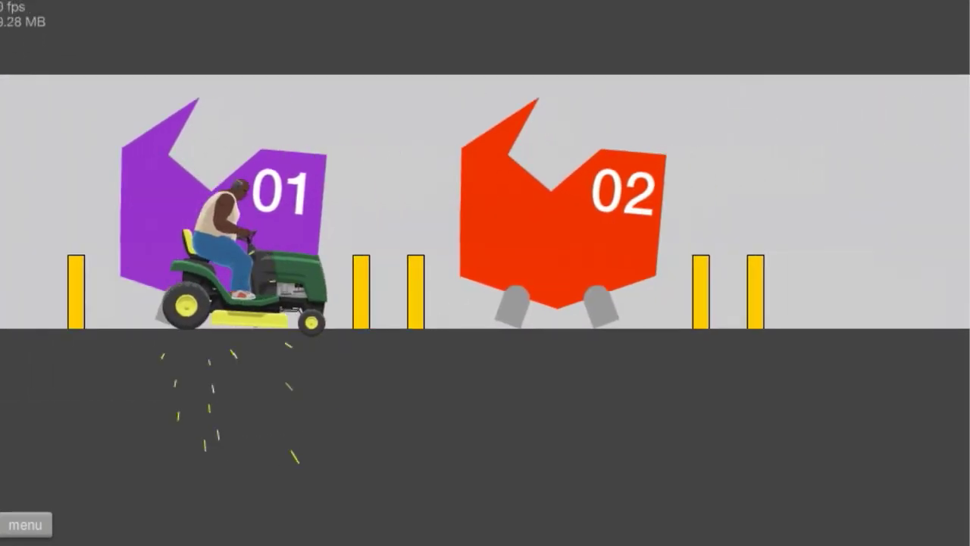
key(Up)
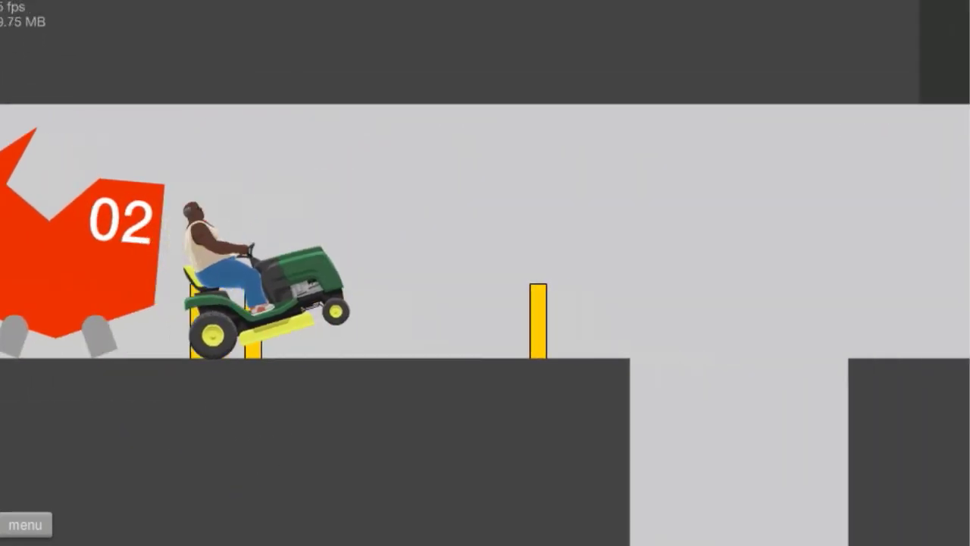
key(Up)
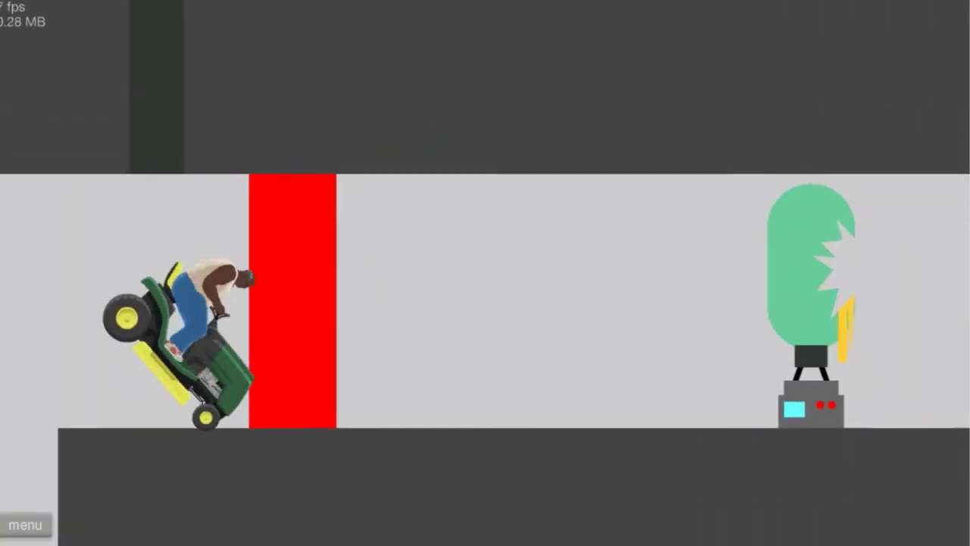
key(Down)
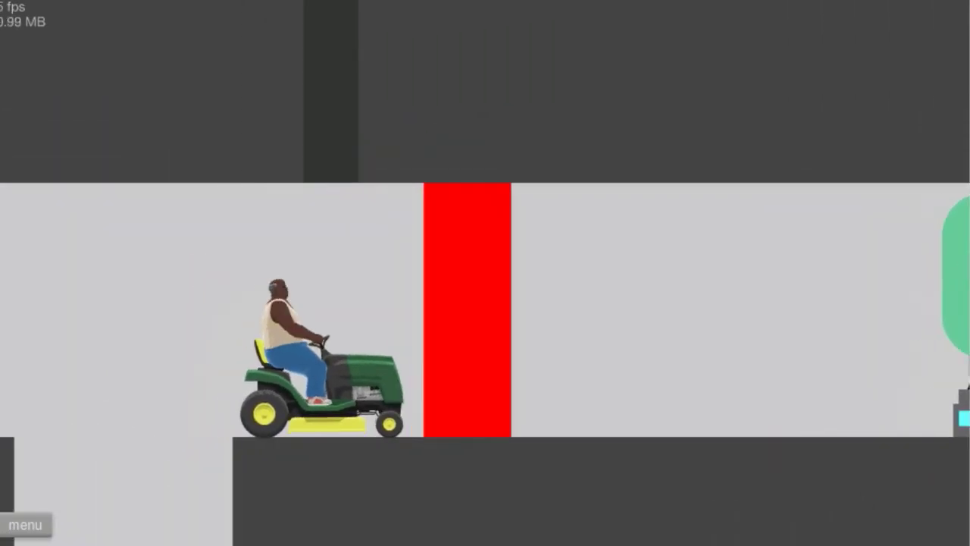
key(Down)
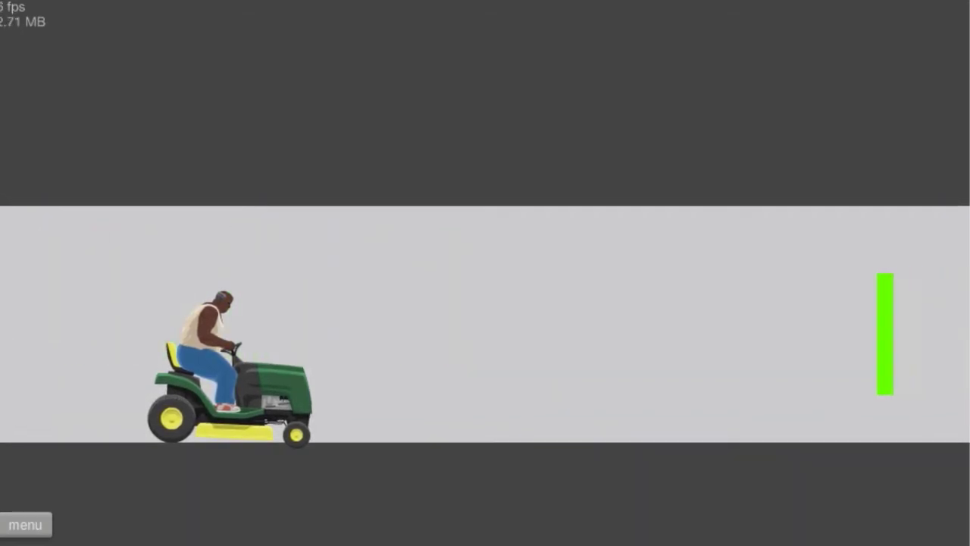
- Launch the mower onto the spiked platforms and cross toward the winged boss
key(Up)
key(Up)
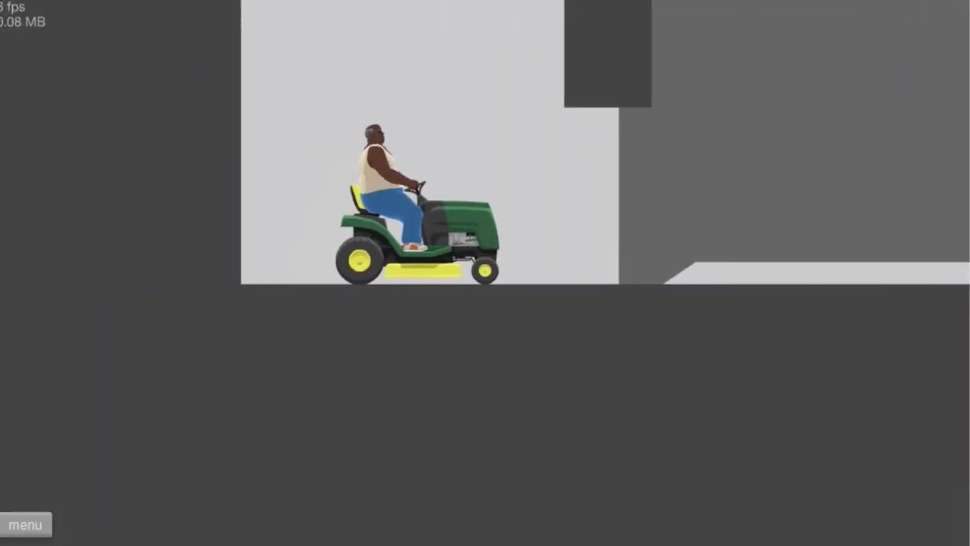
key(Up)
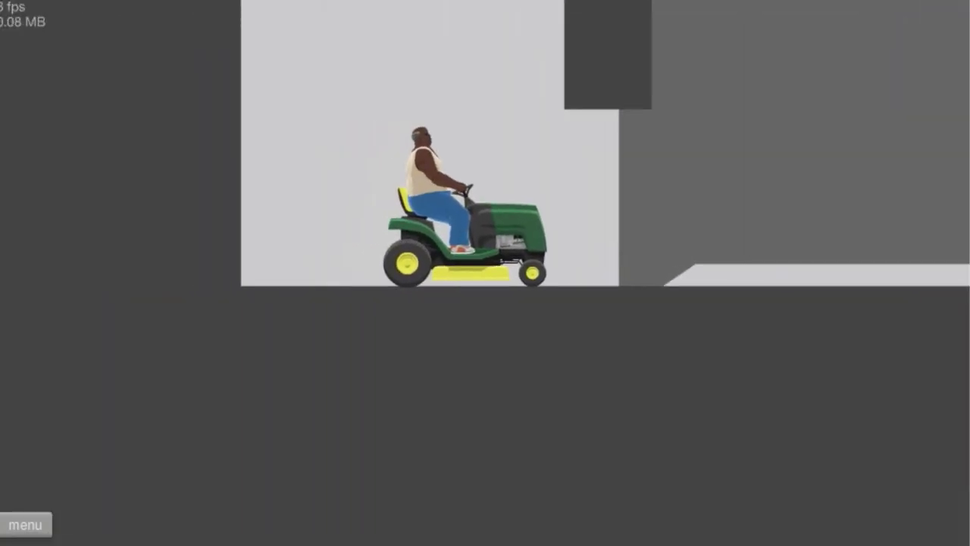
key(Right)
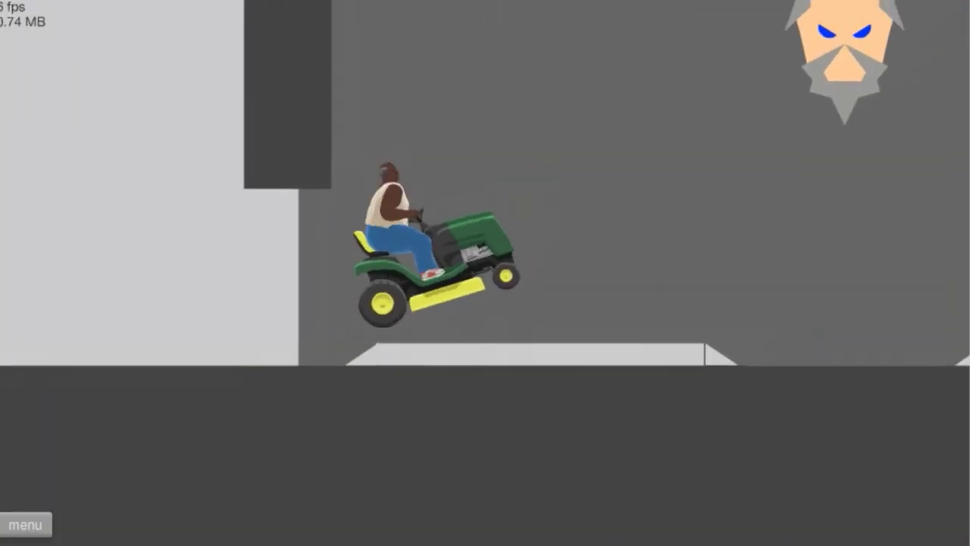
key(space)
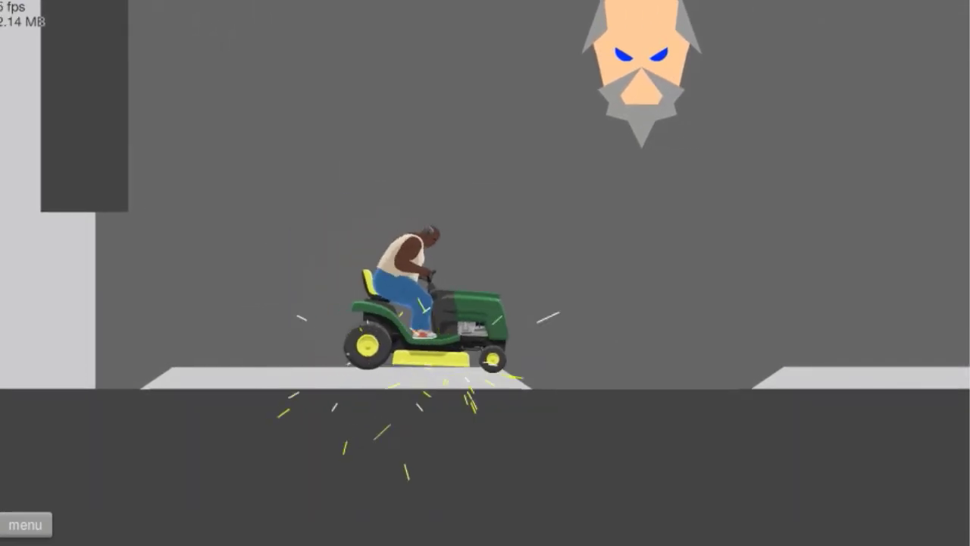
key(Up)
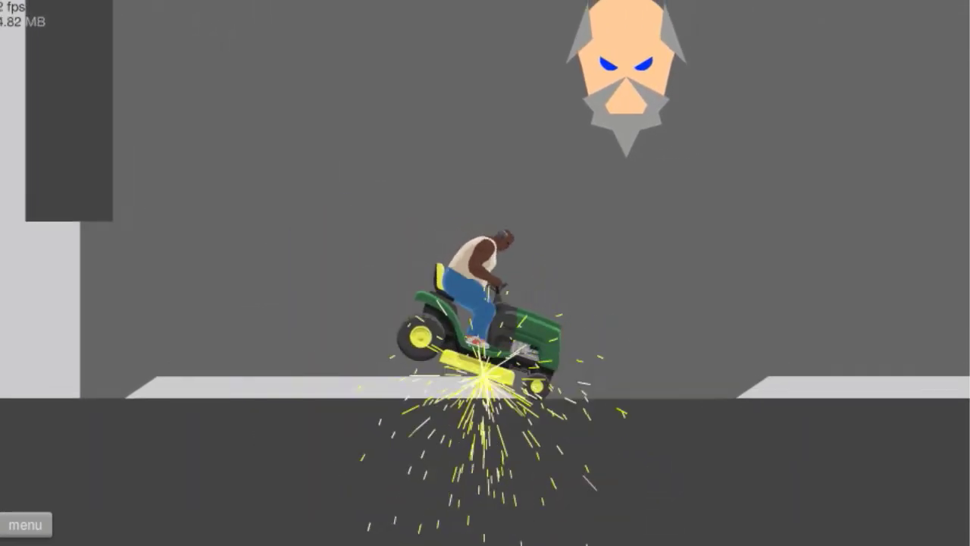
key(Up)
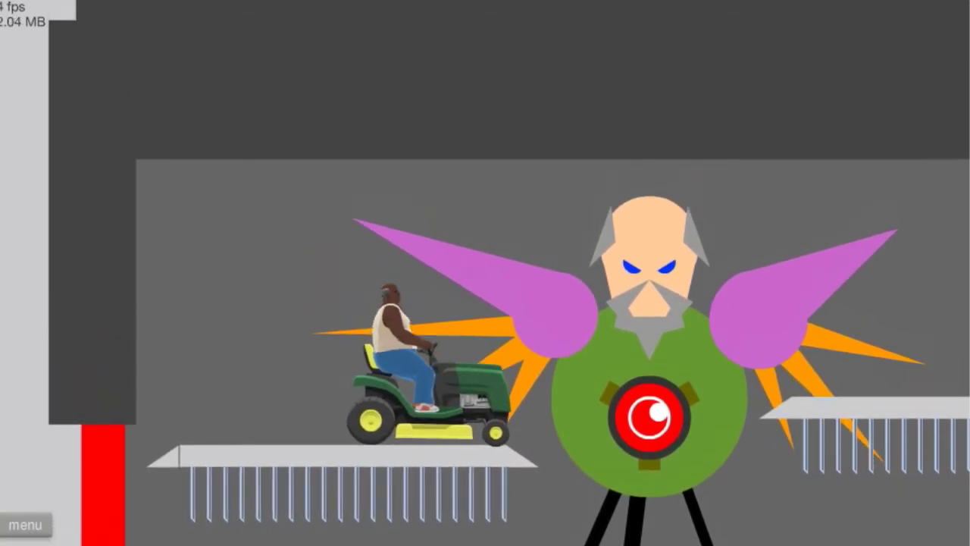
- Drive the lawnmower past the boss and across the light platform to the waving man
key(Up)
key(Up)
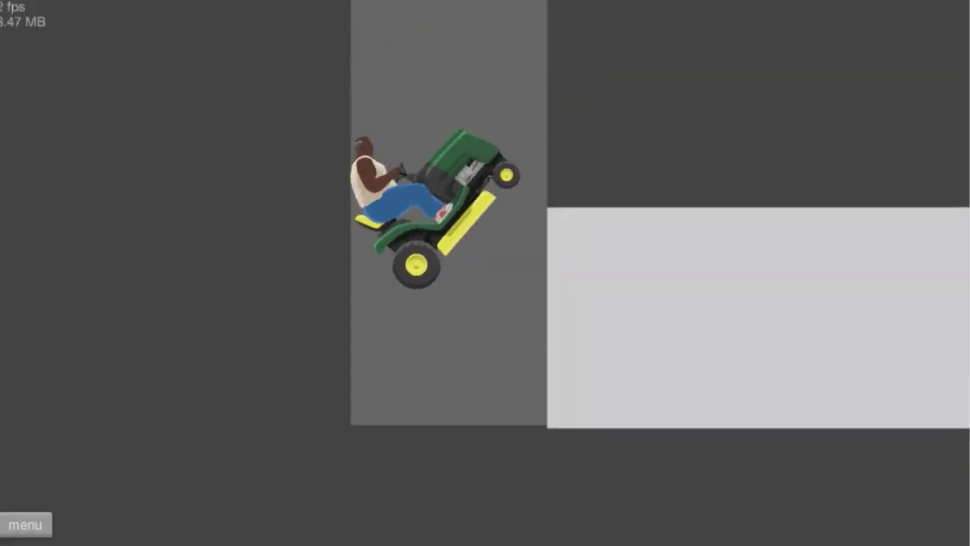
key(Up)
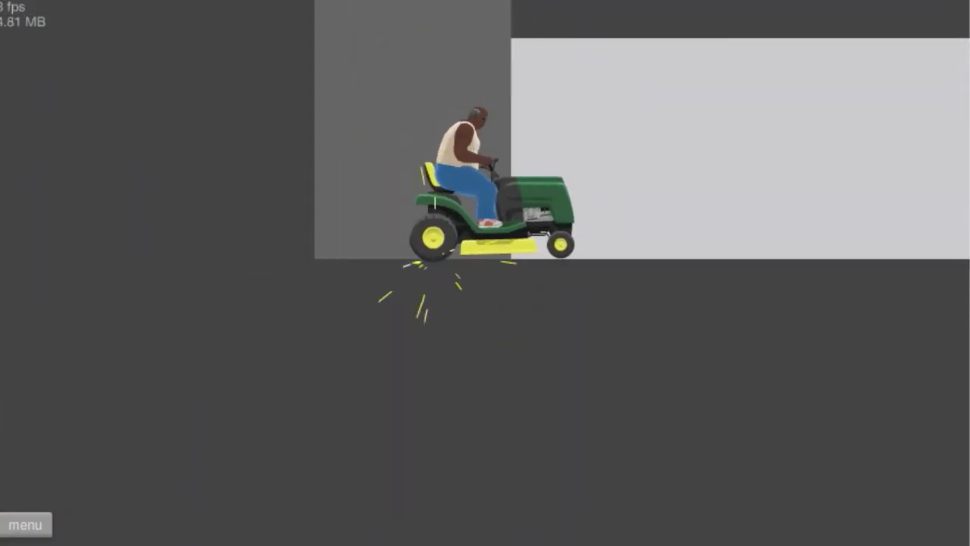
key(Up)
key(Up)
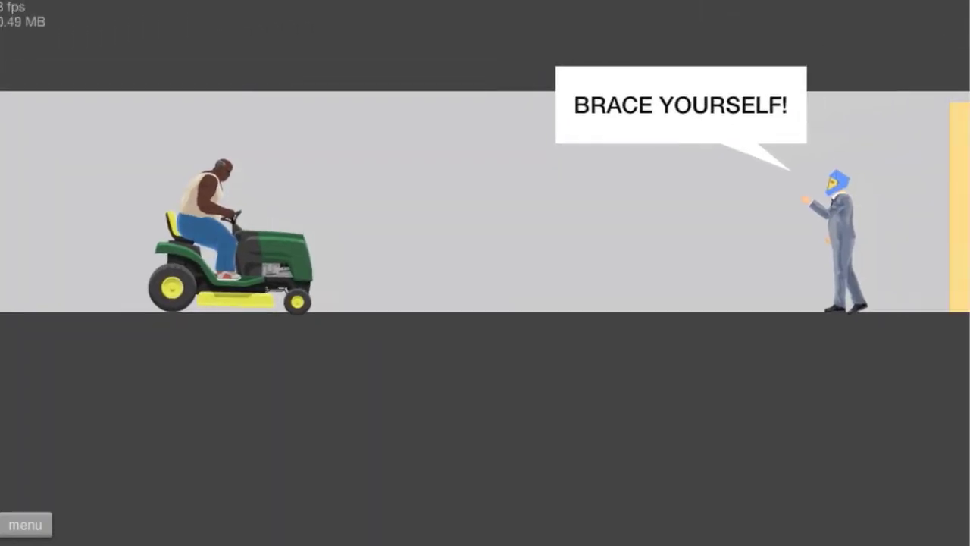
key(Up)
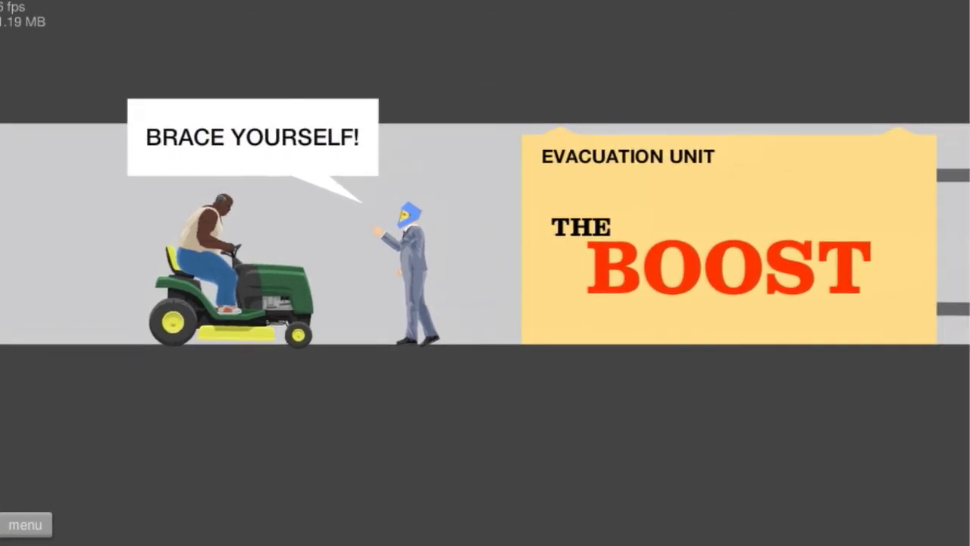
key(Up)
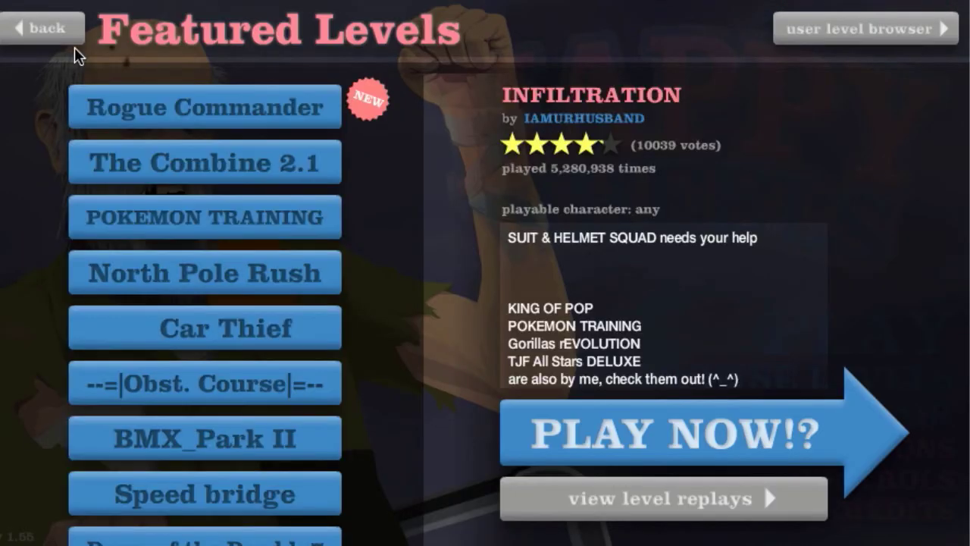
- From BROWSE LEVELS, open 'naked girl painting' details and start it with Play Now
click(76, 40)
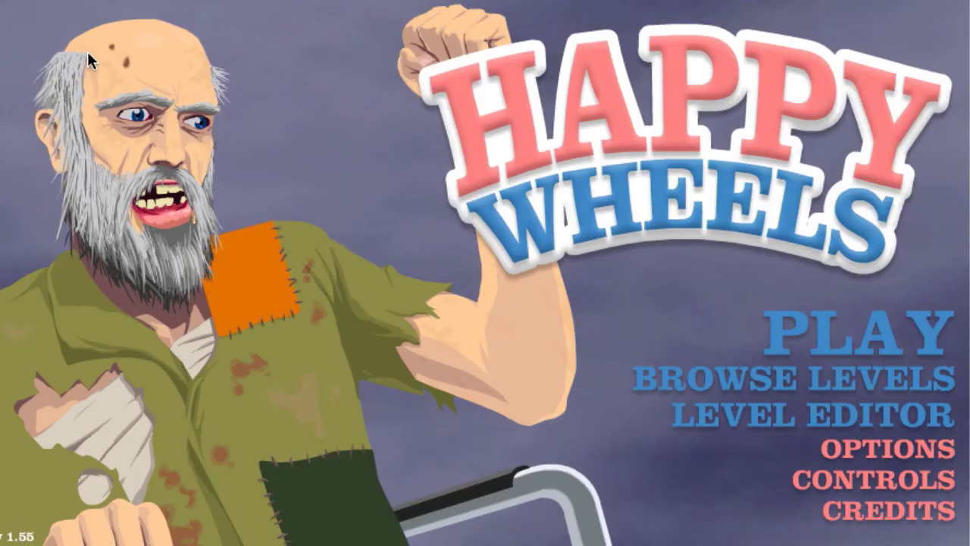
click(747, 391)
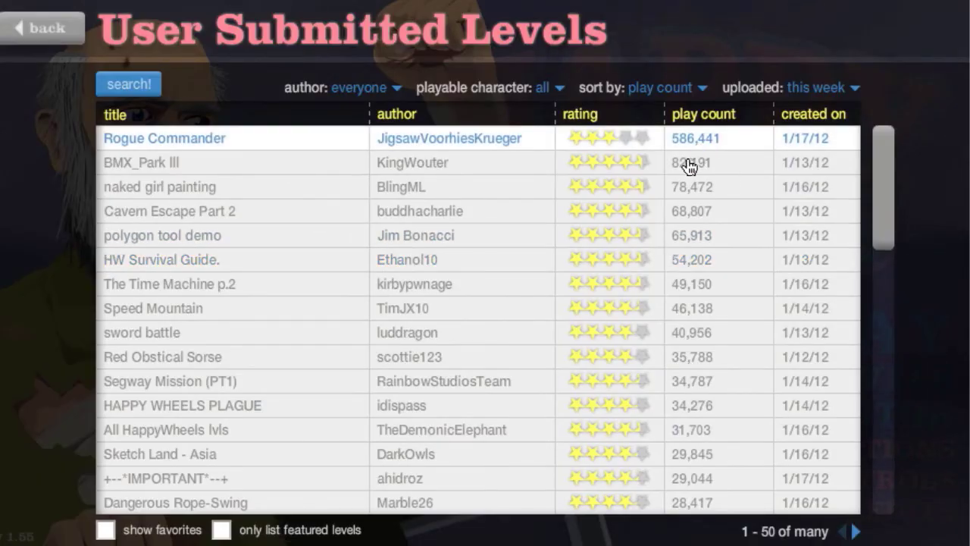
click(701, 183)
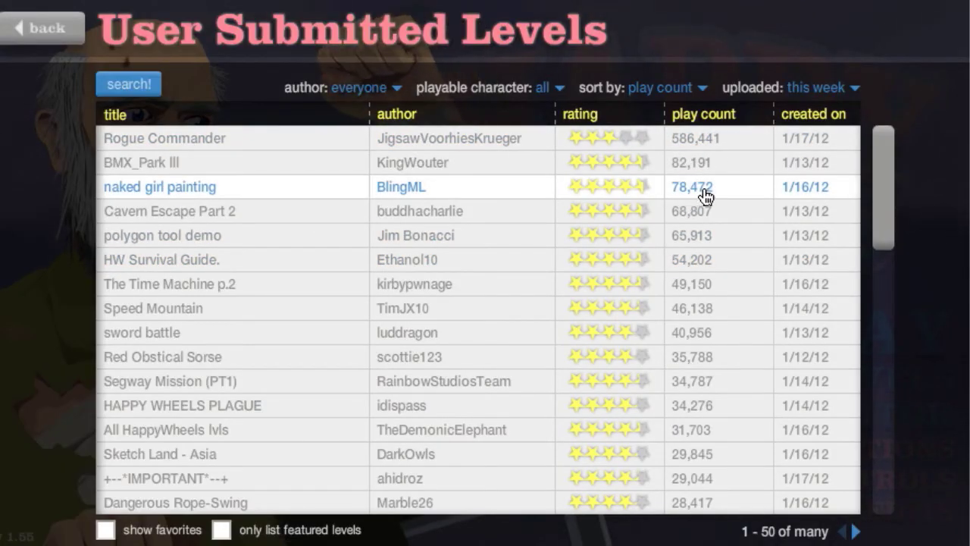
click(717, 193)
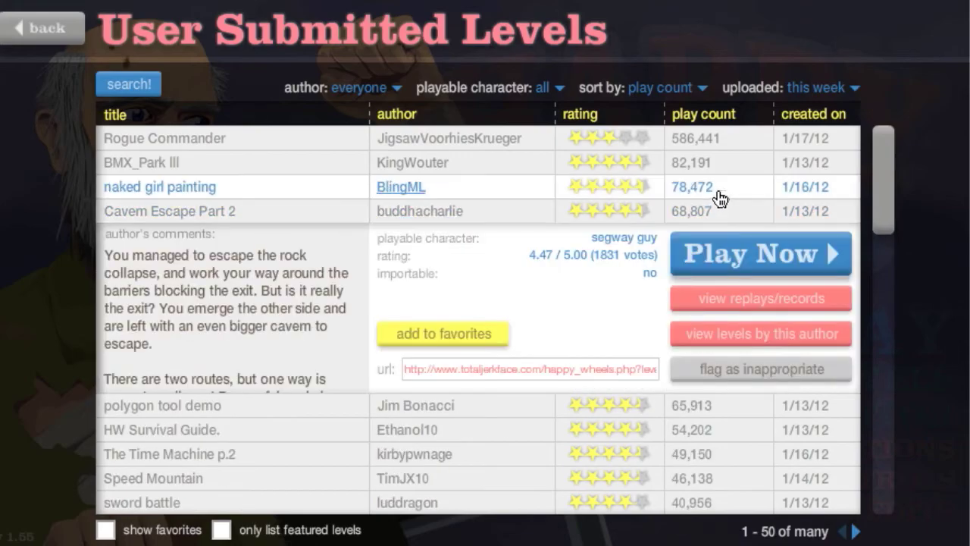
click(710, 221)
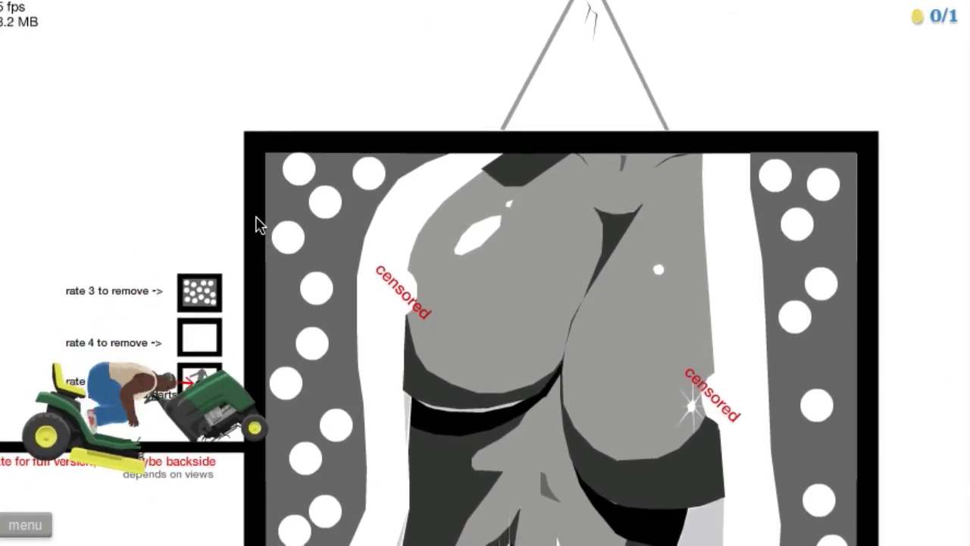
- Pause 'naked girl painting' and exit to the User Submitted Levels list
key(Escape)
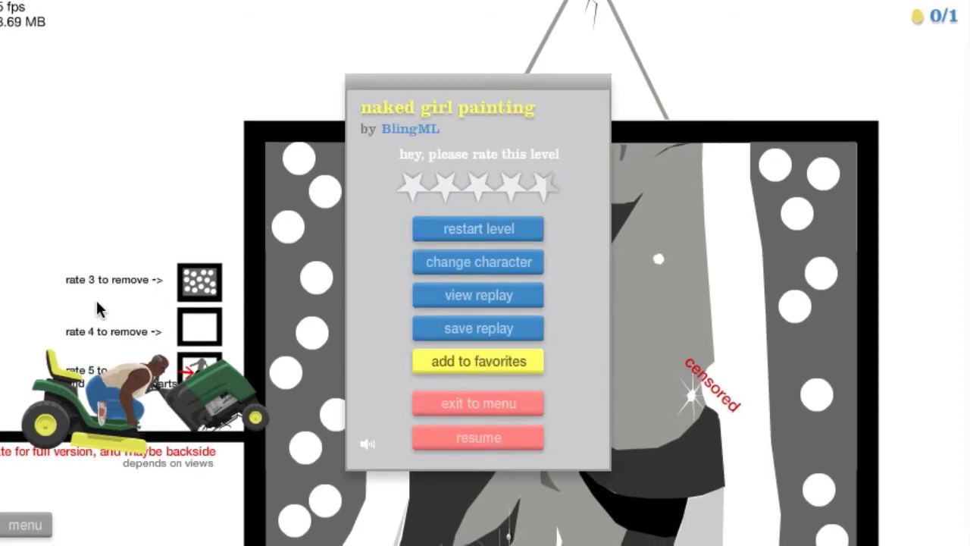
click(443, 406)
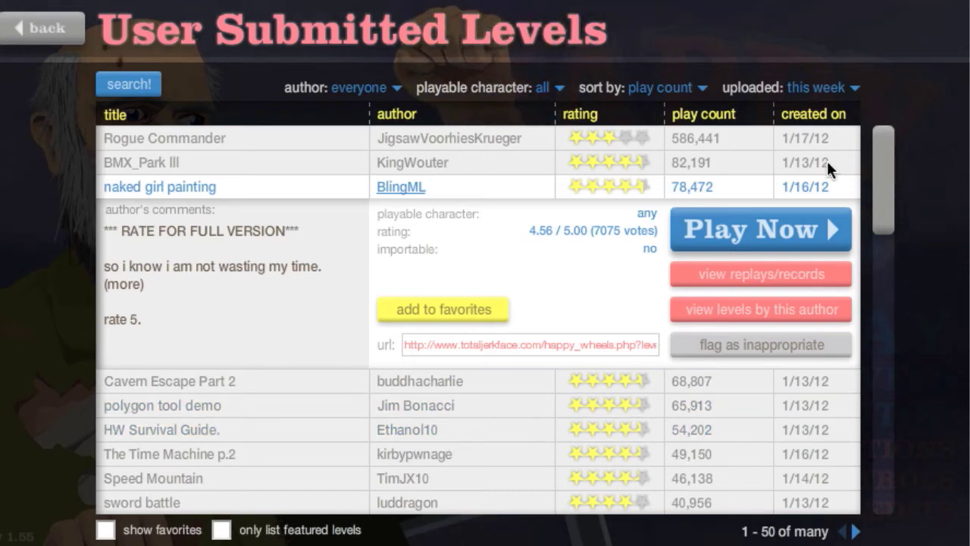
scroll(884, 189, down, 5)
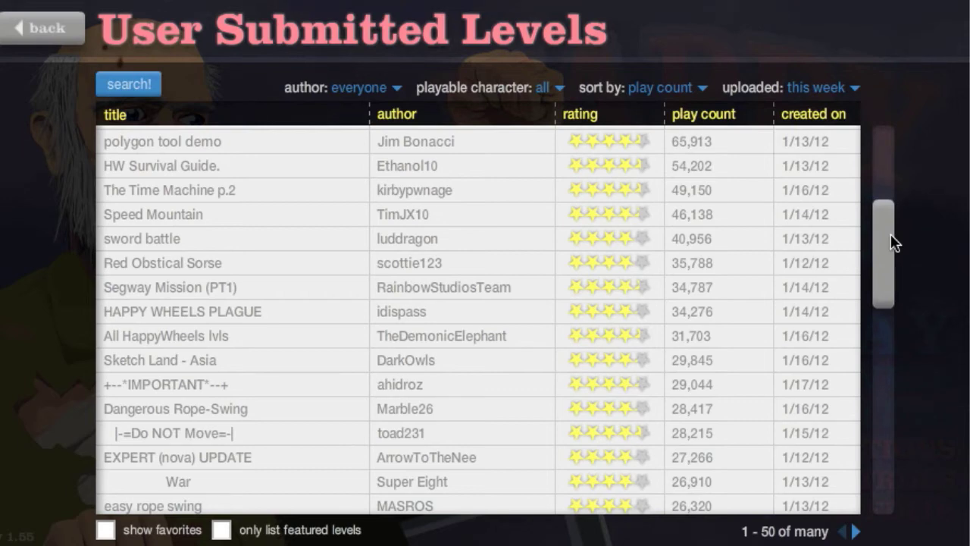
drag(891, 243, 889, 265)
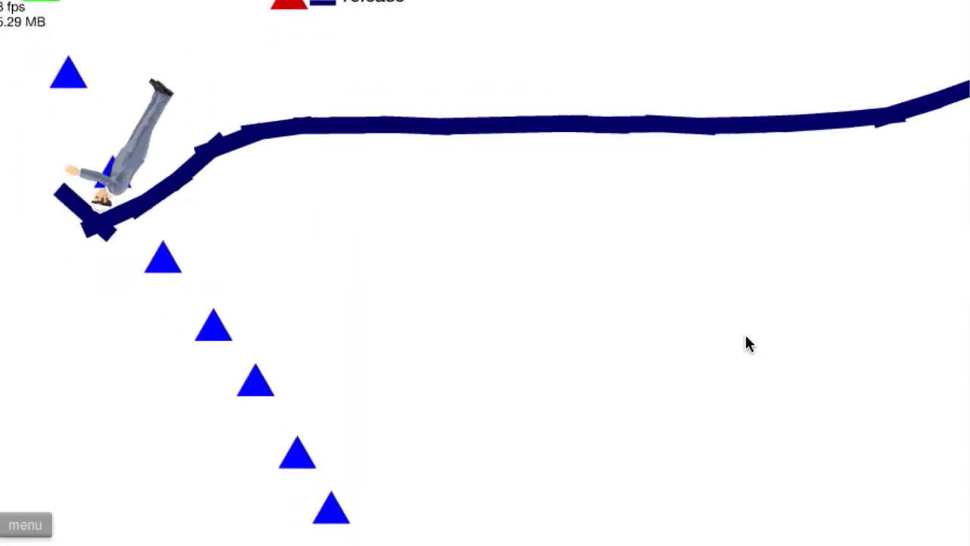
- Restart easy rope swing, set the segway rider moving, and restart after the fall
key(Escape)
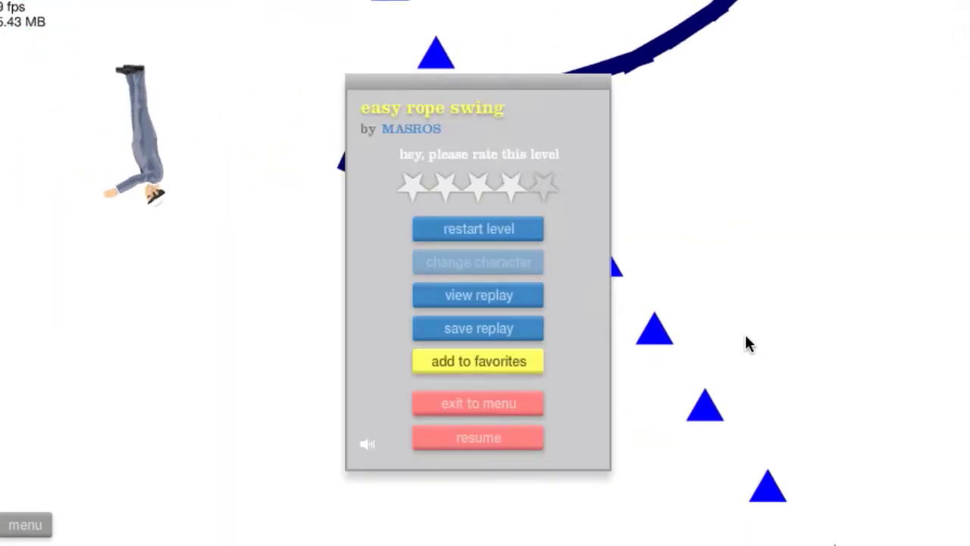
key(Return)
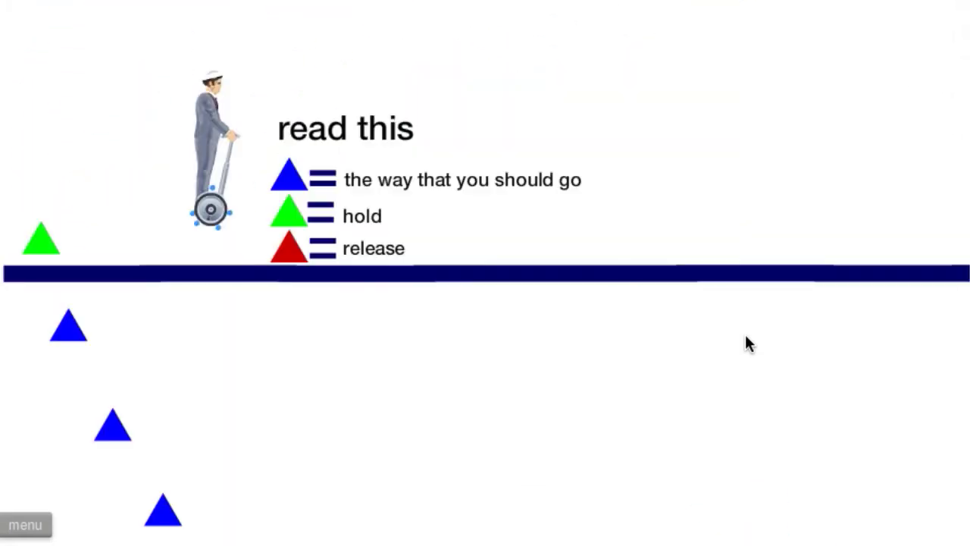
key(Left)
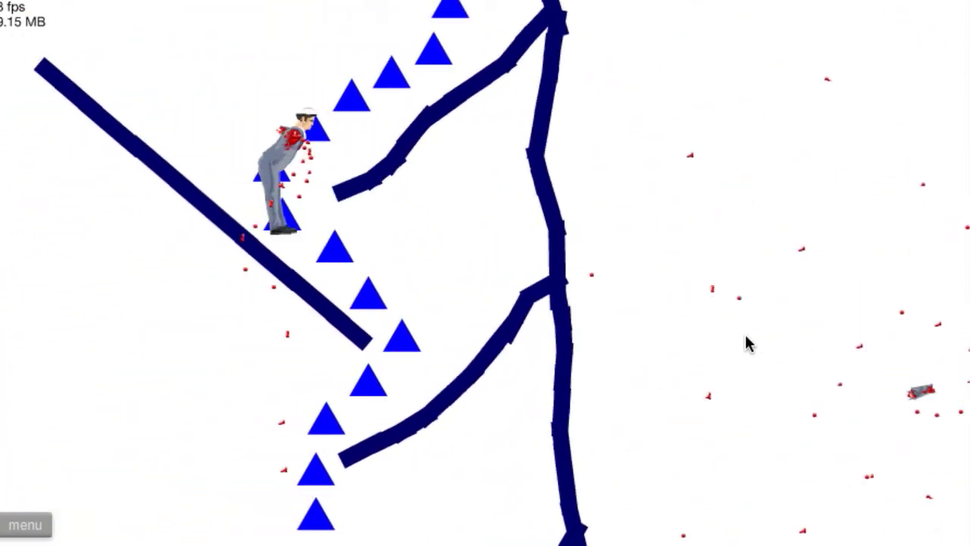
key(Escape)
key(Return)
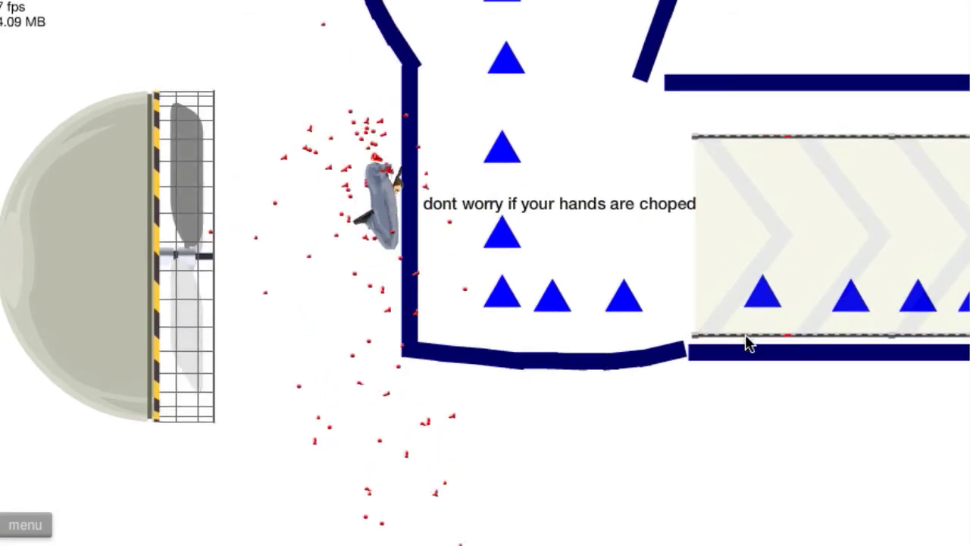
- Retry easy rope swing through four more crashes, pausing after the final fall
key(Escape)
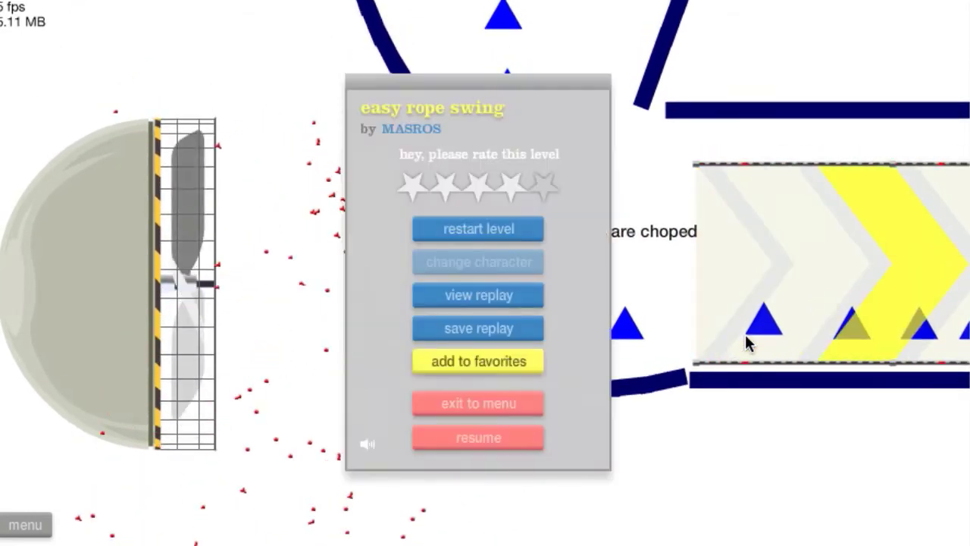
key(Return)
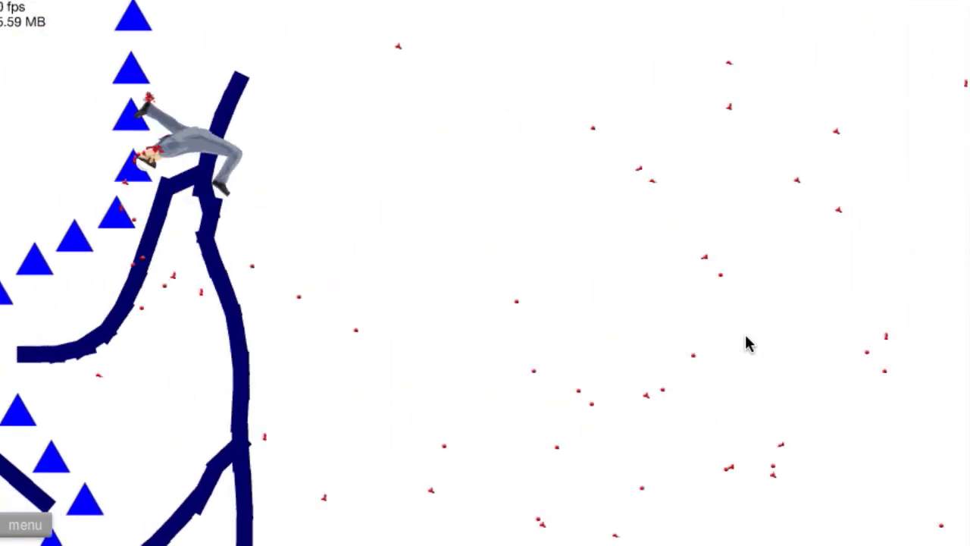
key(Escape)
key(Return)
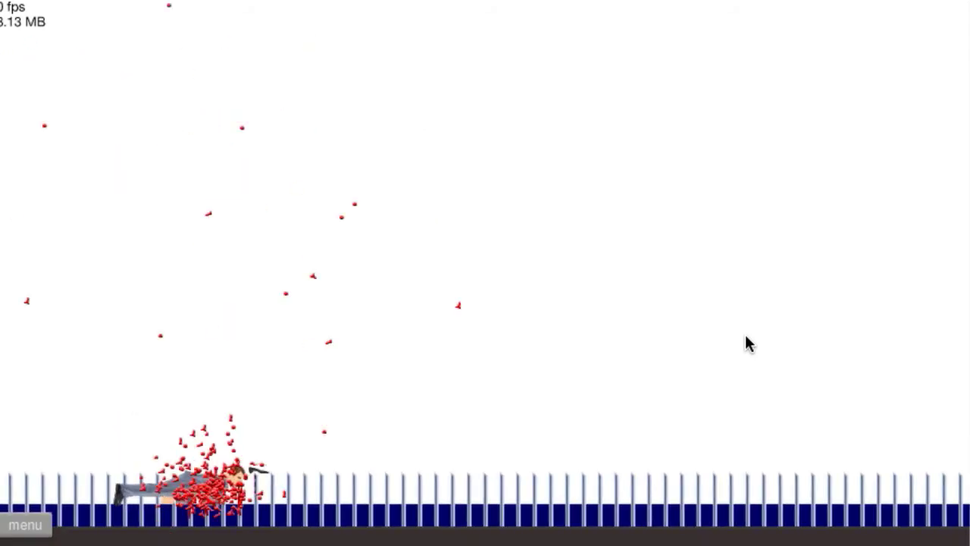
key(Escape)
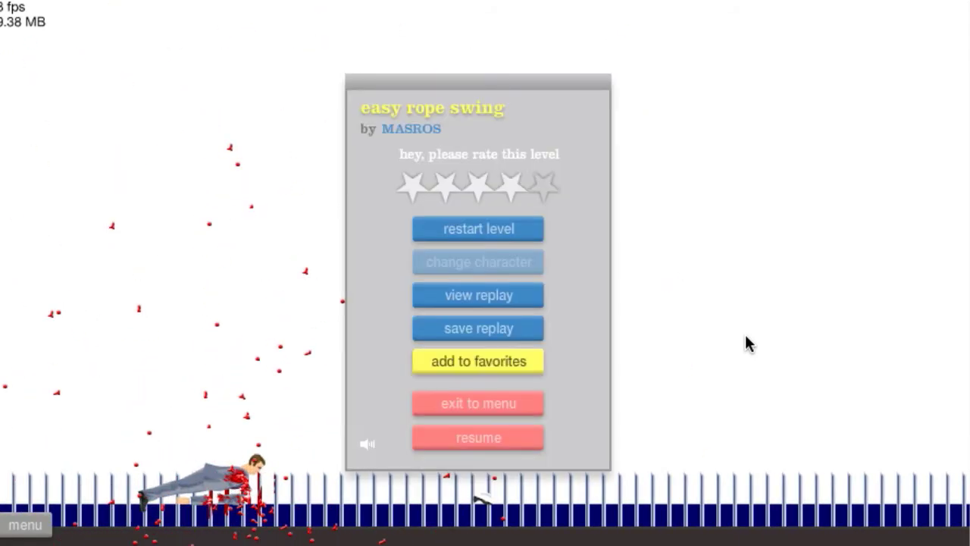
key(Return)
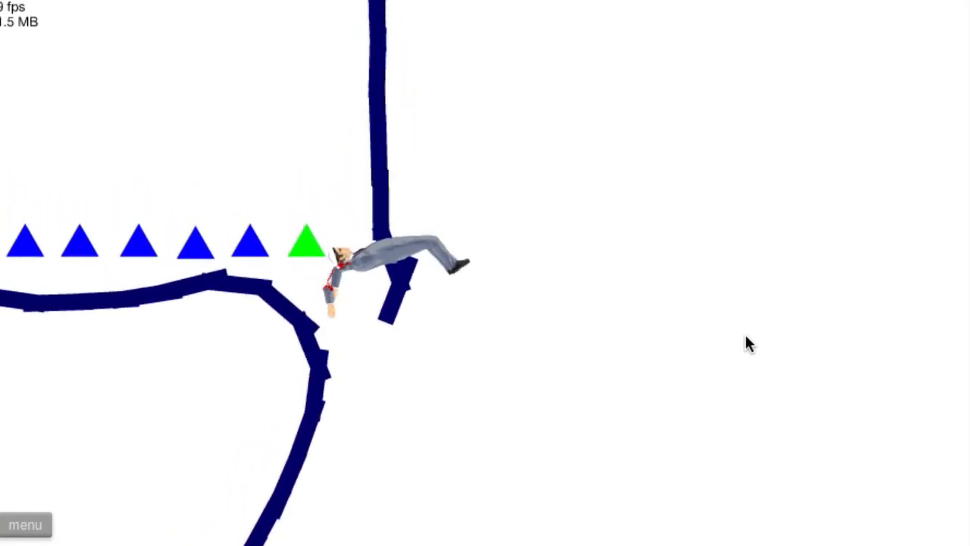
key(Escape)
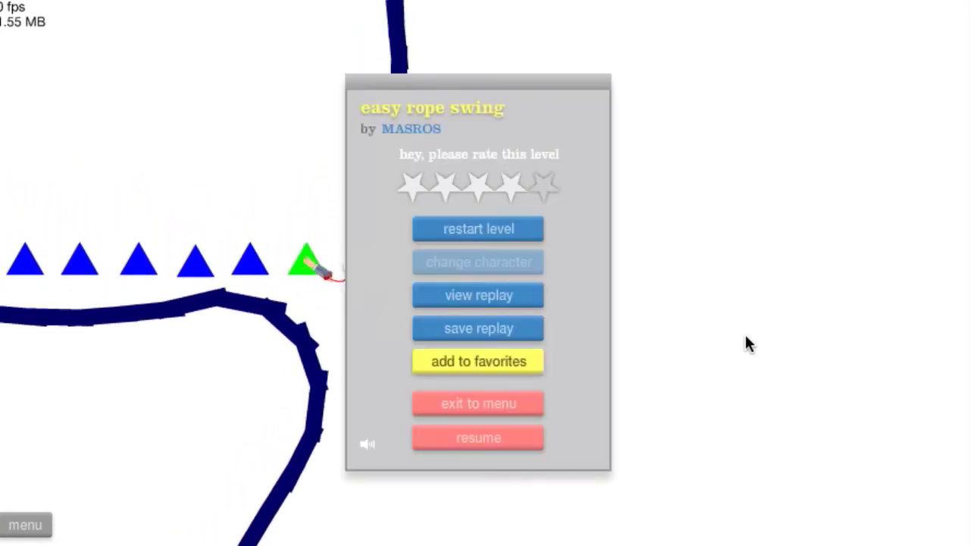
key(Return)
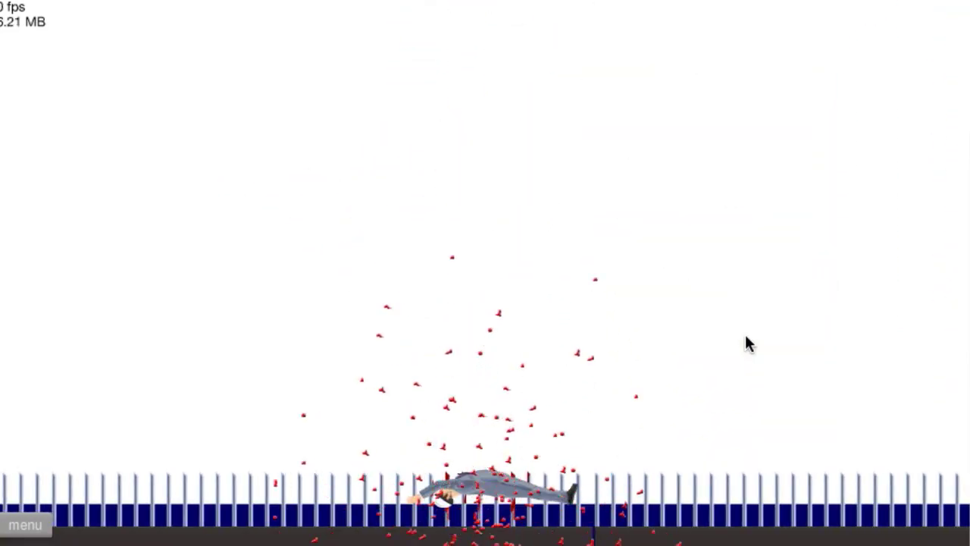
key(Return)
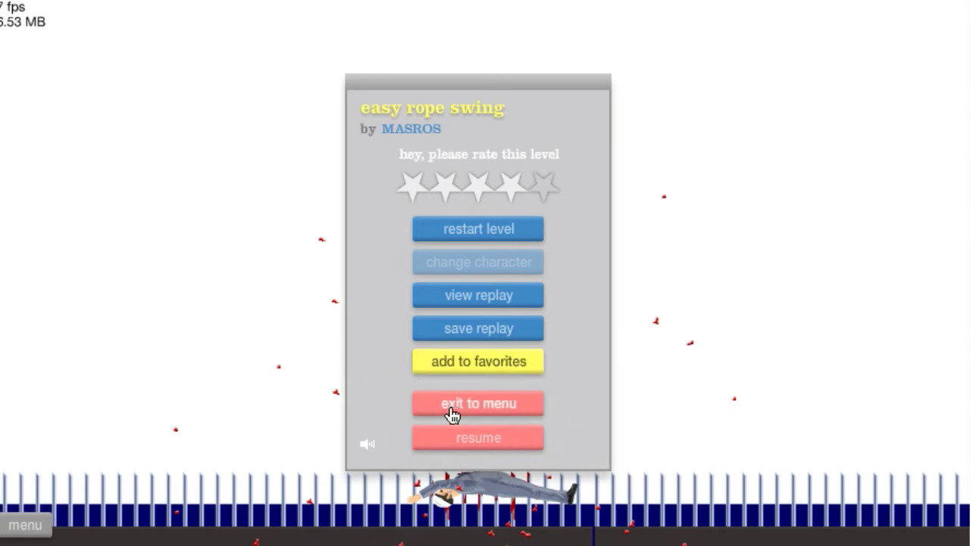
- Exit easy rope swing and drive the segway up the ramp in Do NOT Move
click(451, 410)
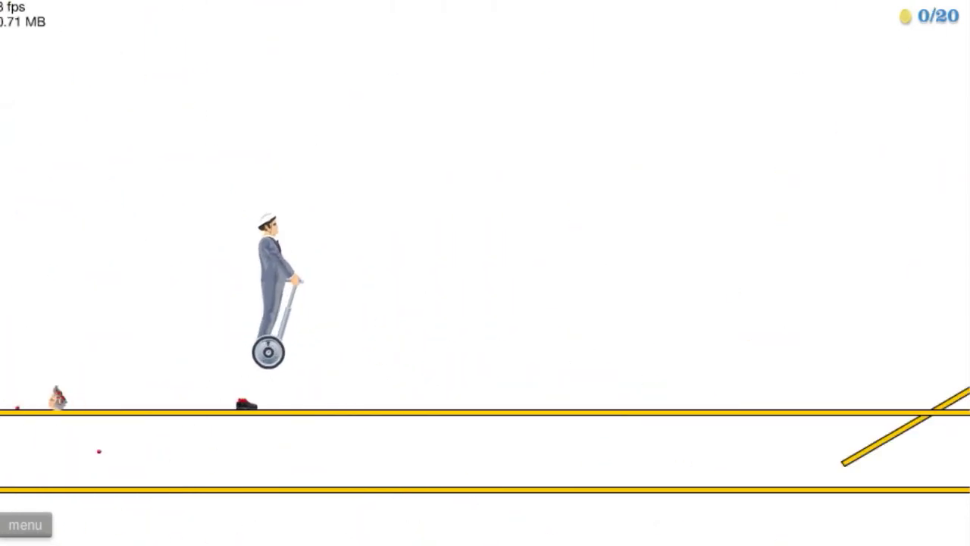
key(Up)
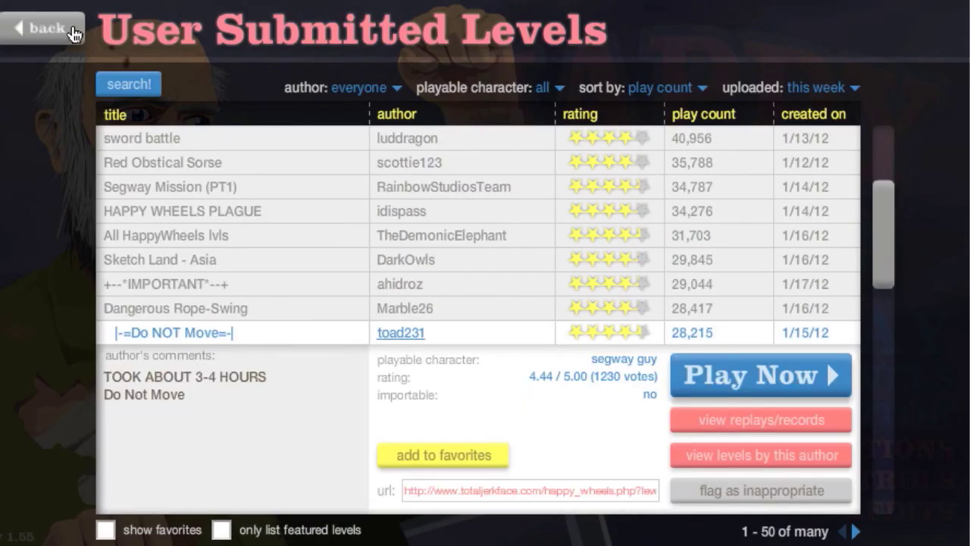
- Exit the won Do NOT Move level toward the main menu
click(70, 24)
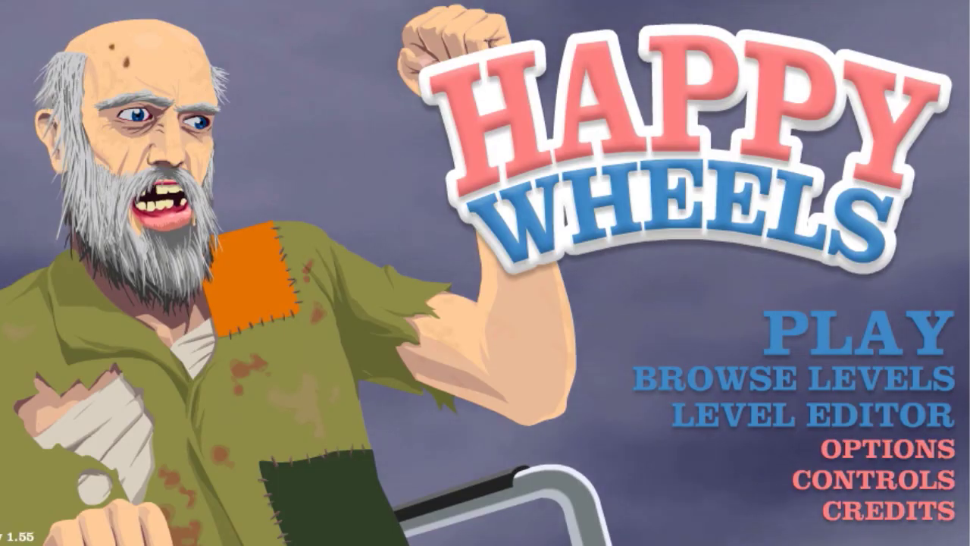